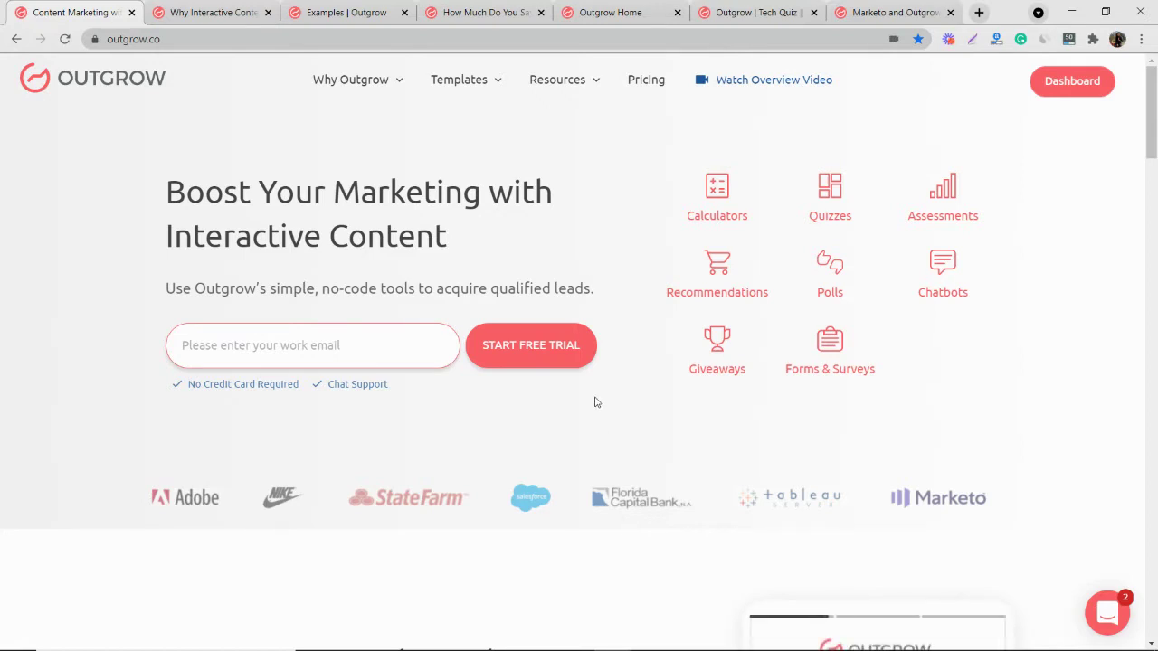
- Browse the Outgrow examples and try the Tesla savings calculator, choosing the Long Range Battery dual-motor car, before returning to the examples
{"action": "left_click", "coordinate": [226, 12]}
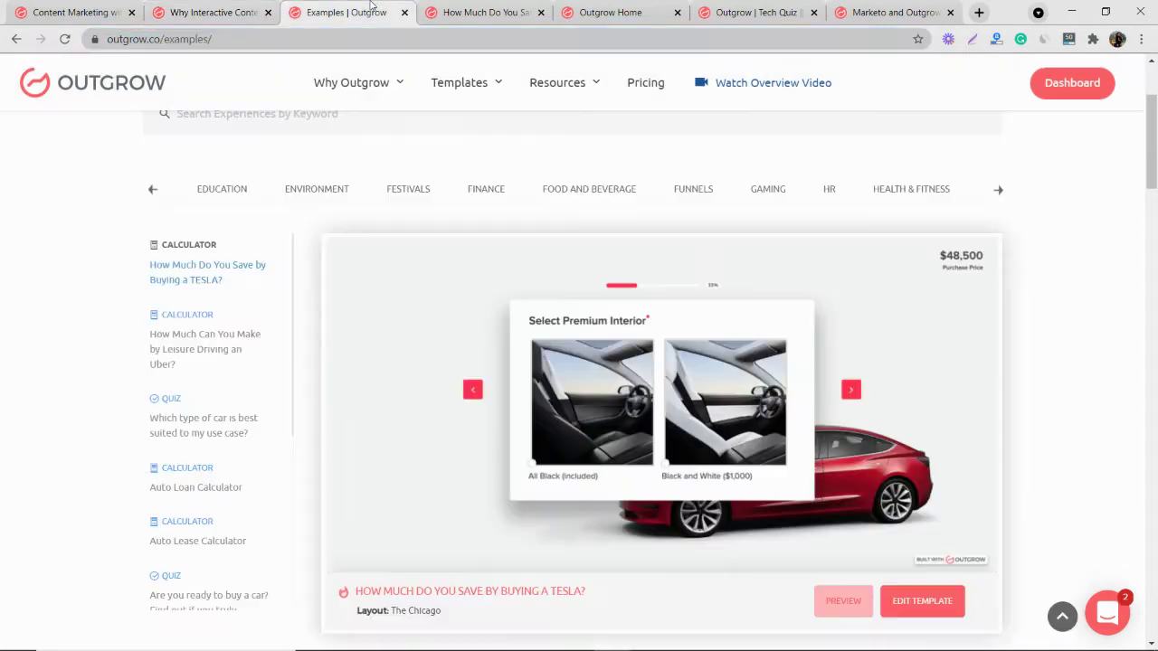
{"action": "left_click", "coordinate": [370, 11]}
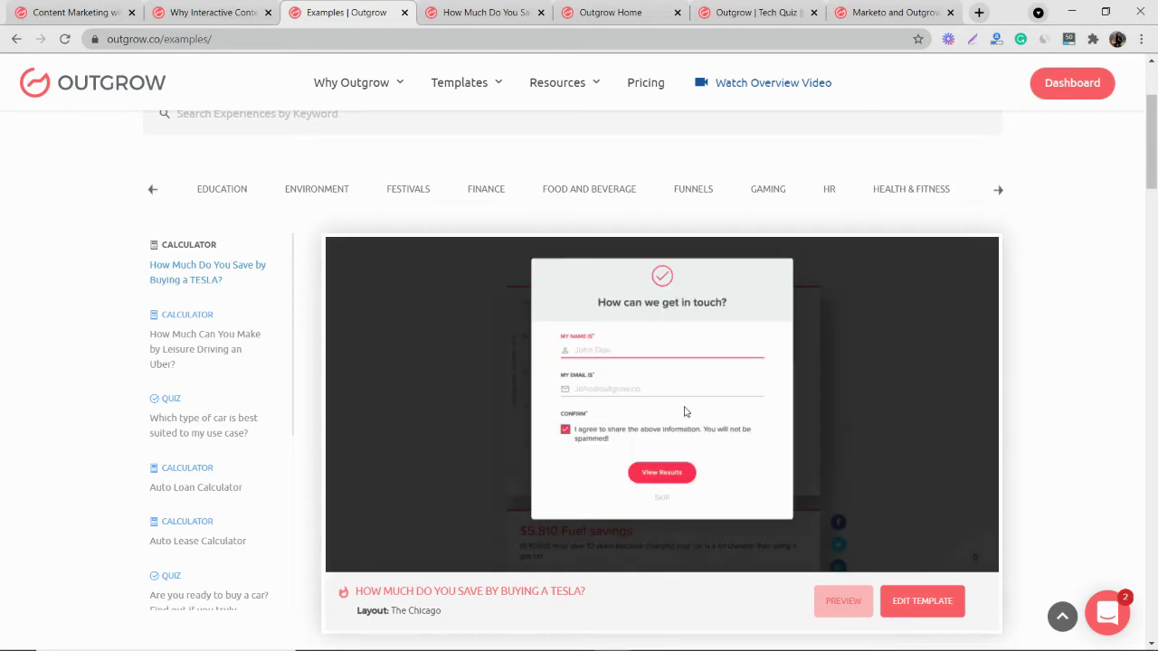
{"action": "left_click", "coordinate": [452, 5]}
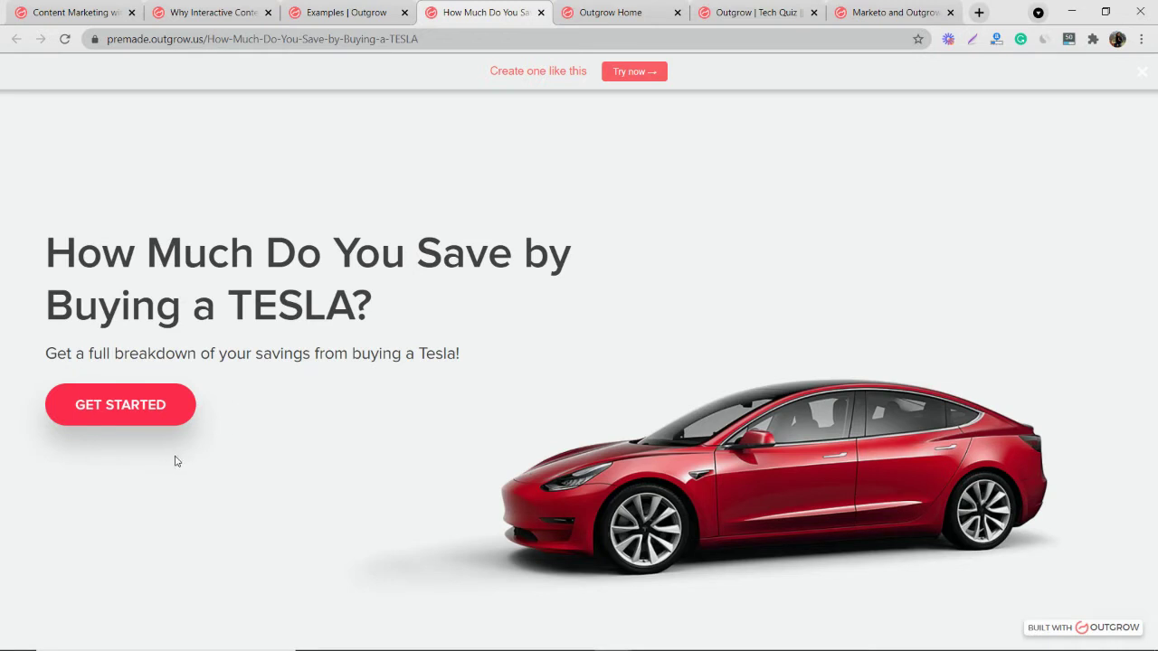
{"action": "left_click", "coordinate": [161, 399]}
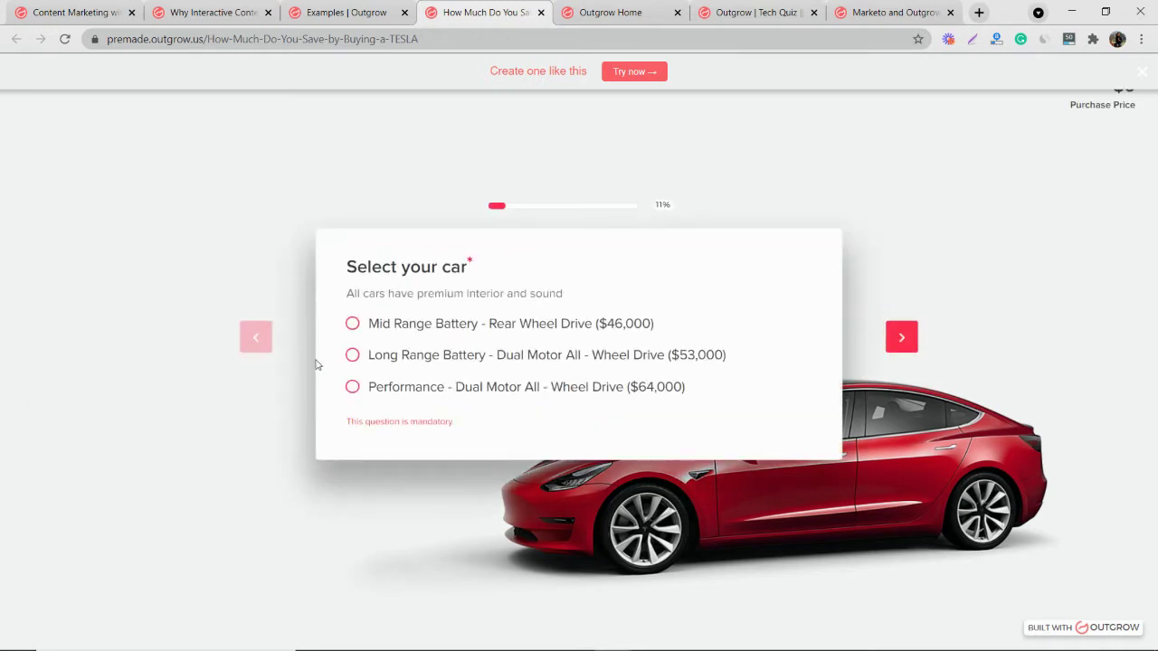
{"action": "left_click", "coordinate": [369, 362]}
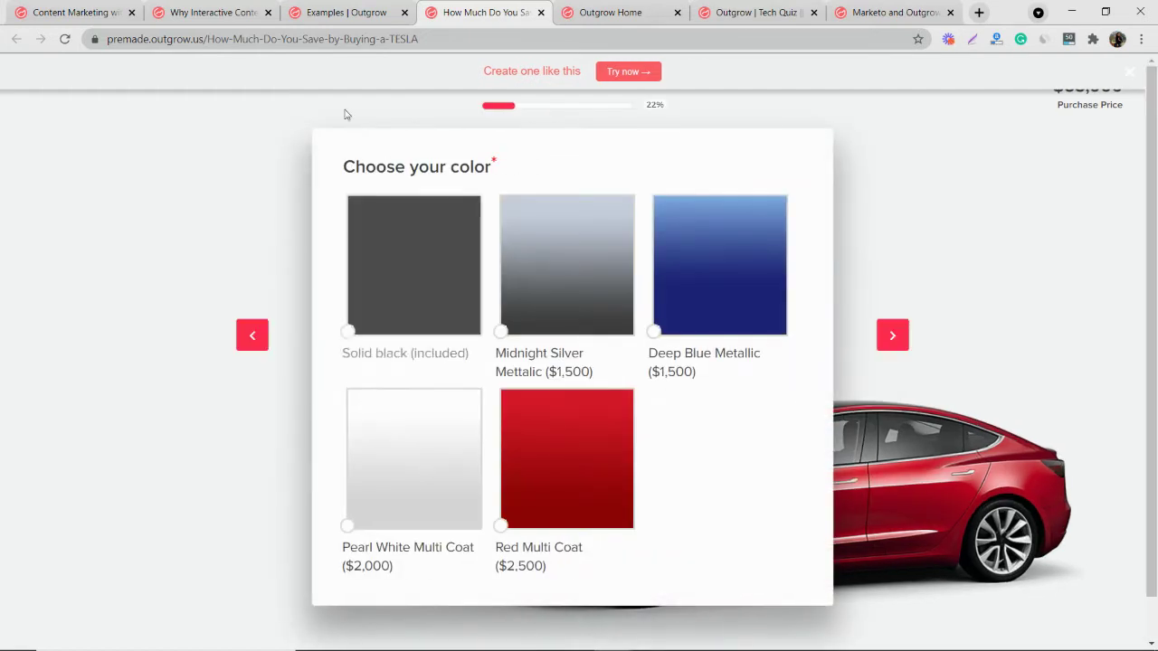
{"action": "left_click", "coordinate": [326, 12]}
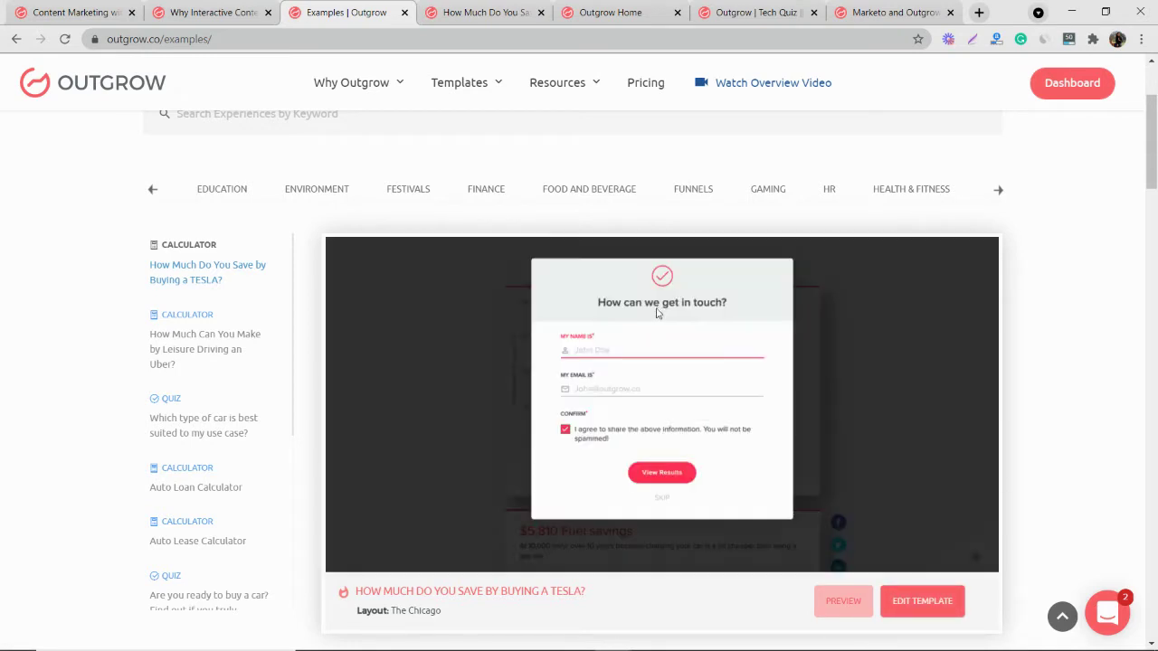
- Bring up the Tech Quiz in the builder and look at the actions available for question 5
{"action": "left_click", "coordinate": [615, 12]}
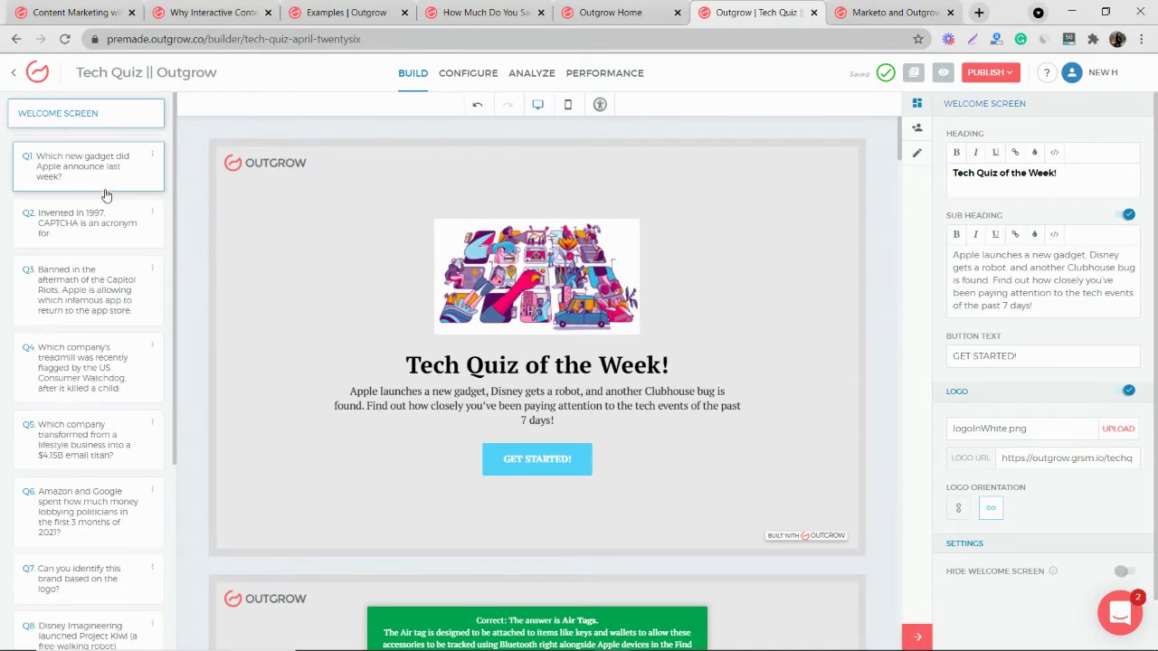
{"action": "left_click", "coordinate": [152, 422]}
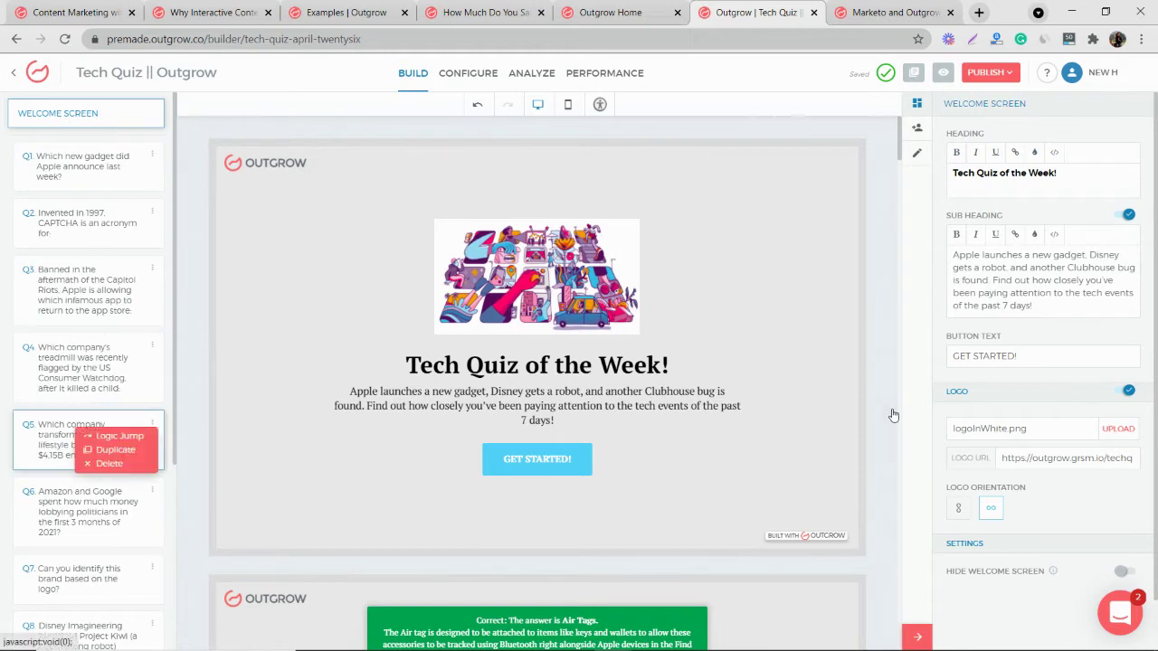
{"action": "left_click", "coordinate": [893, 414]}
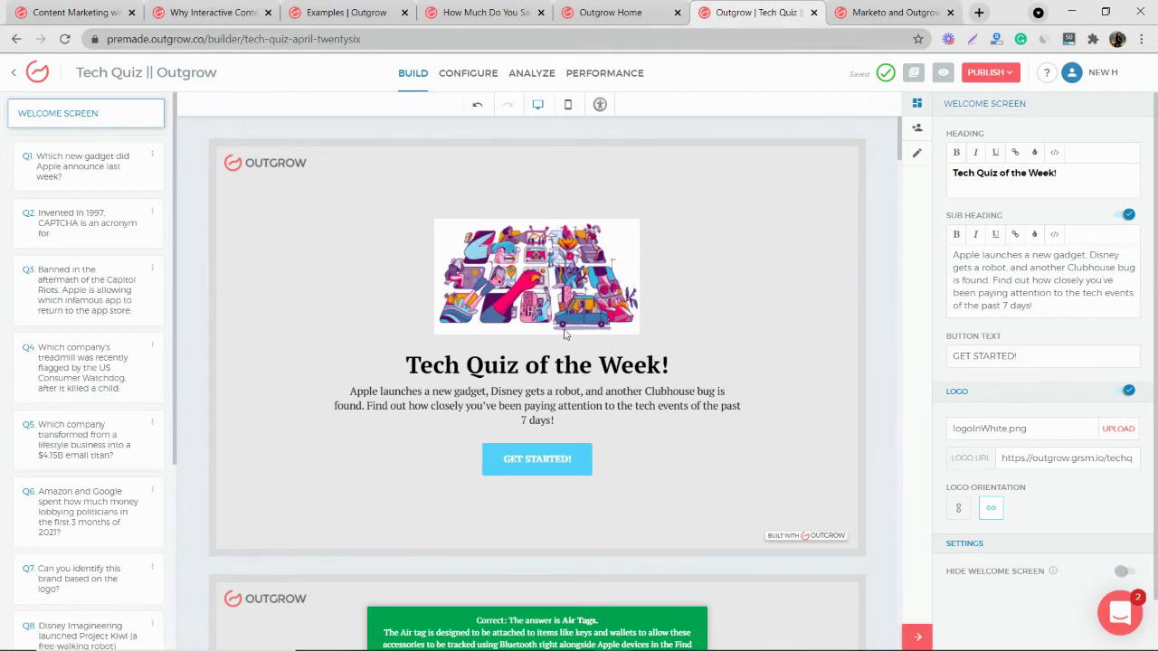
- Open the Marketo connection setup from the Tech Quiz's native integrations
{"action": "left_click", "coordinate": [464, 74]}
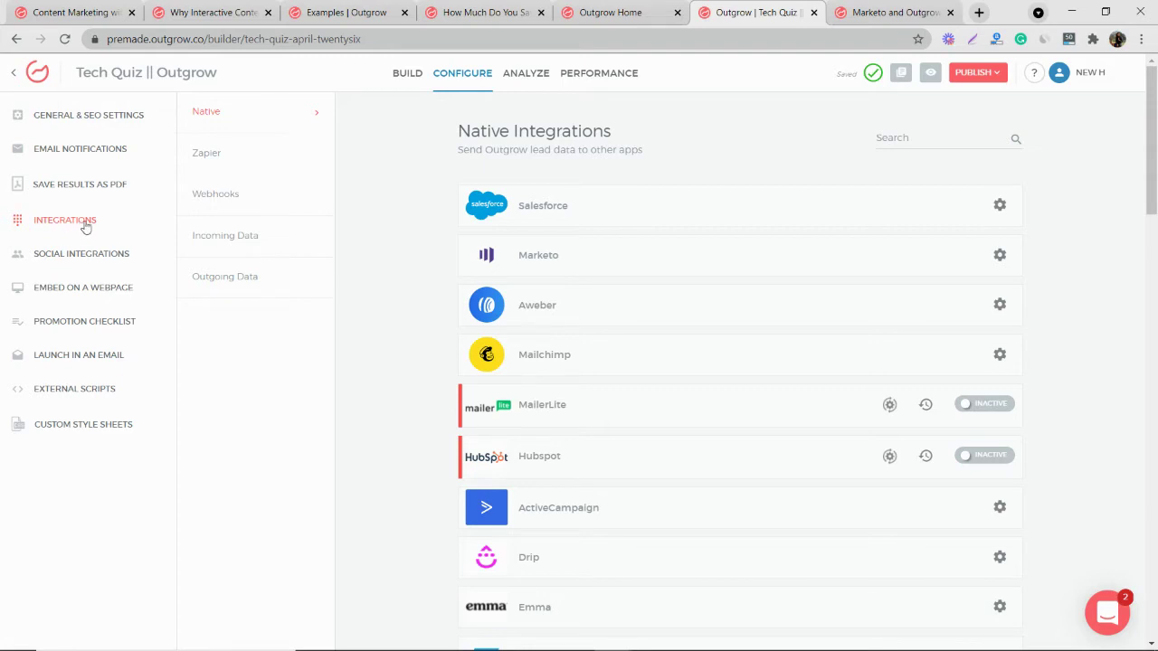
{"action": "left_click", "coordinate": [1000, 256]}
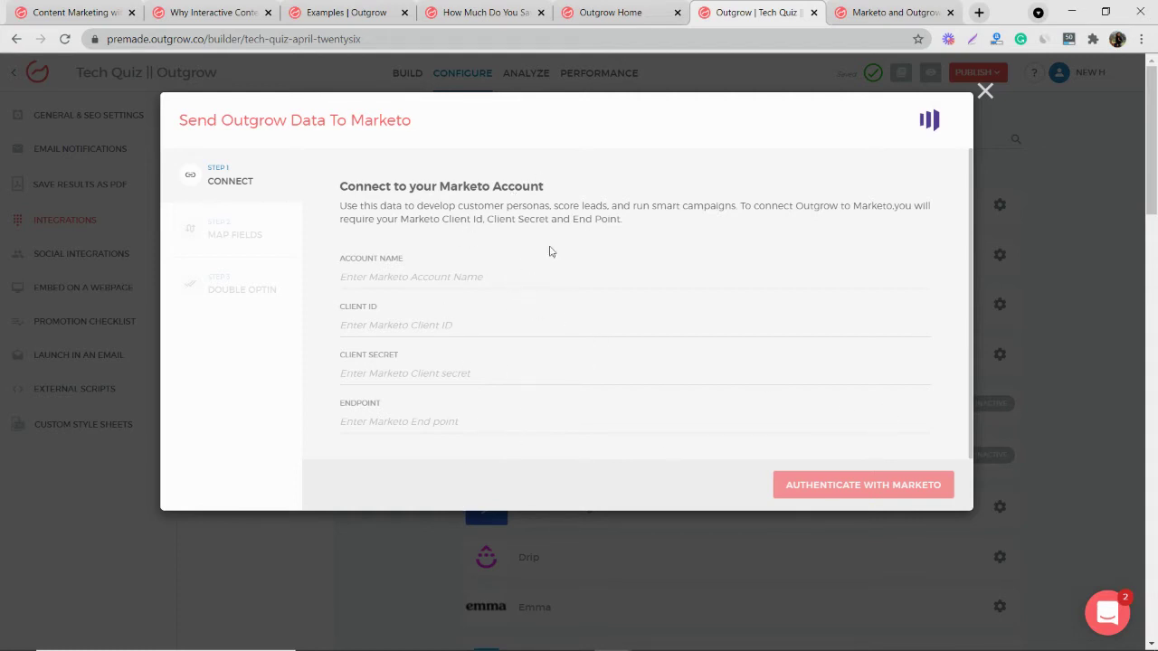
- Read the Marketo and Outgrow Integration guide on opening the integration and finding the Marketo account name, viewing the account name image enlarged
{"action": "left_click", "coordinate": [900, 8]}
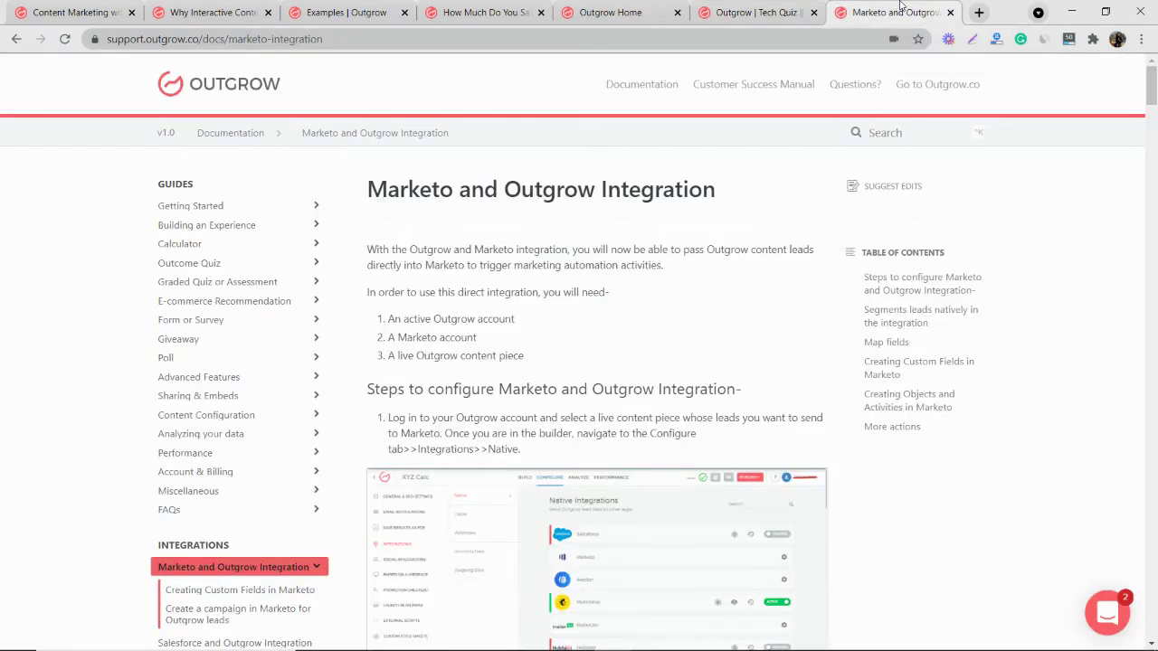
{"action": "scroll", "coordinate": [613, 338], "scroll_direction": "down", "scroll_amount": 2}
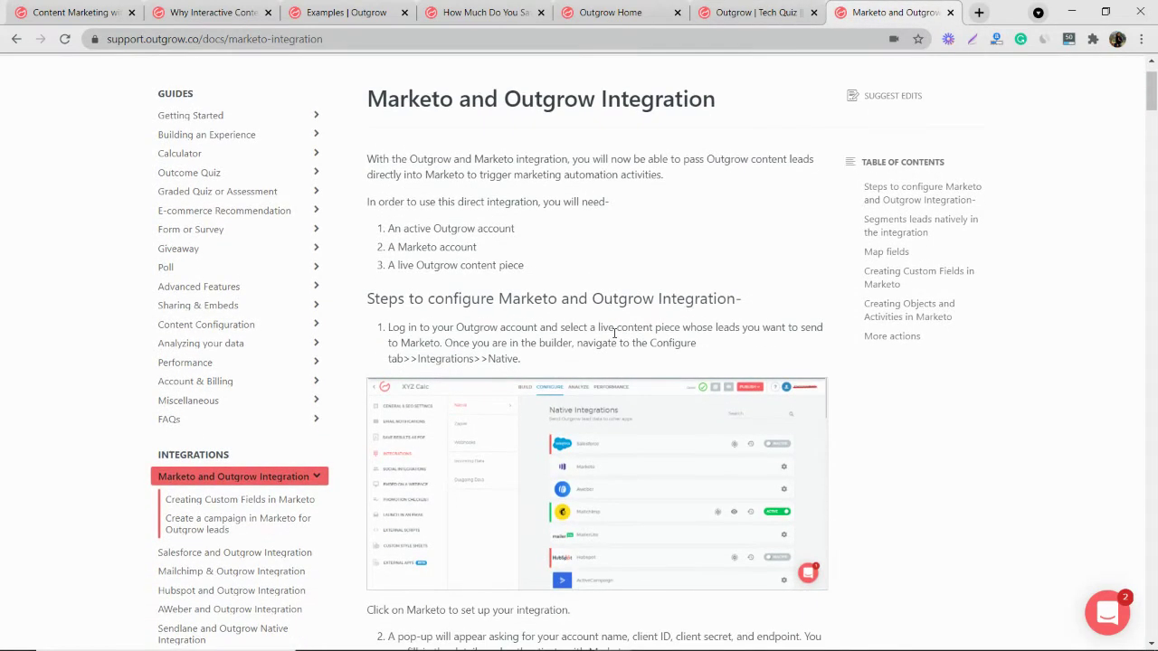
{"action": "scroll", "coordinate": [614, 339], "scroll_direction": "down", "scroll_amount": 3}
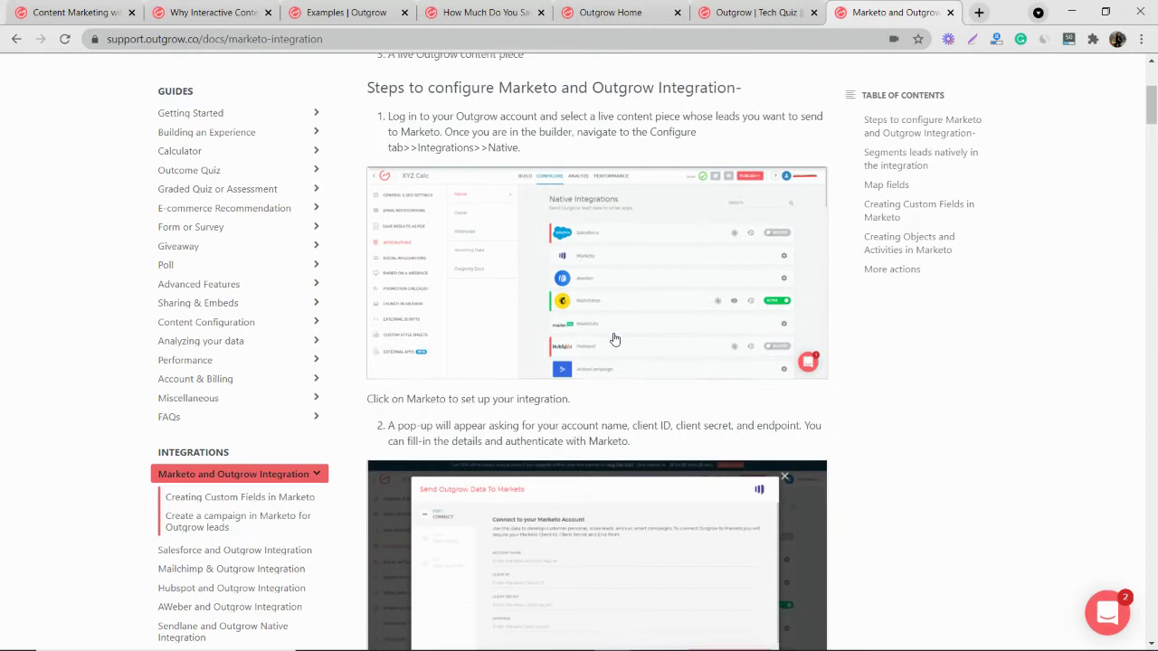
{"action": "scroll", "coordinate": [613, 337], "scroll_direction": "down", "scroll_amount": 2}
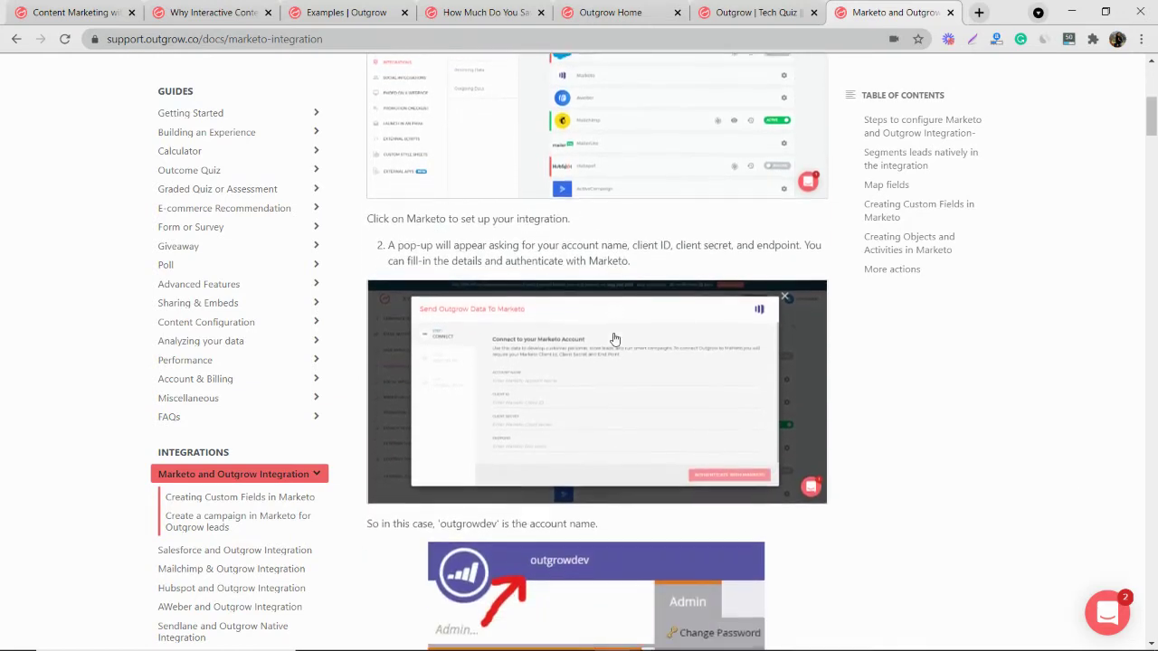
{"action": "scroll", "coordinate": [614, 338], "scroll_direction": "down", "scroll_amount": 3}
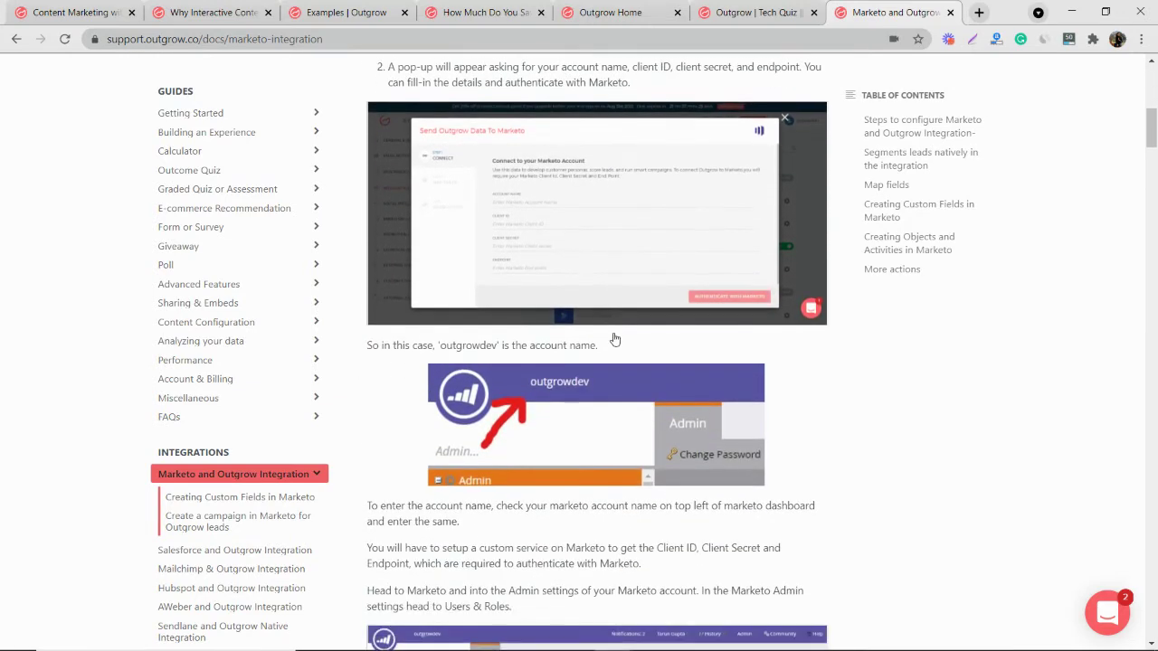
{"action": "scroll", "coordinate": [613, 338], "scroll_direction": "down", "scroll_amount": 1}
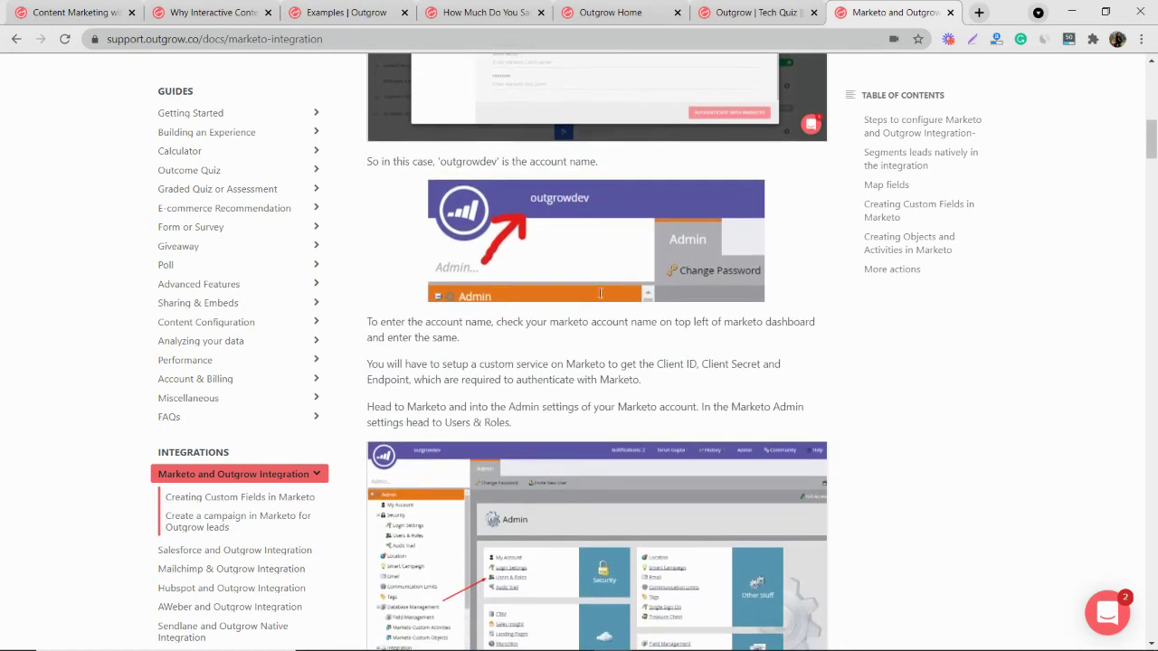
{"action": "left_click", "coordinate": [721, 7]}
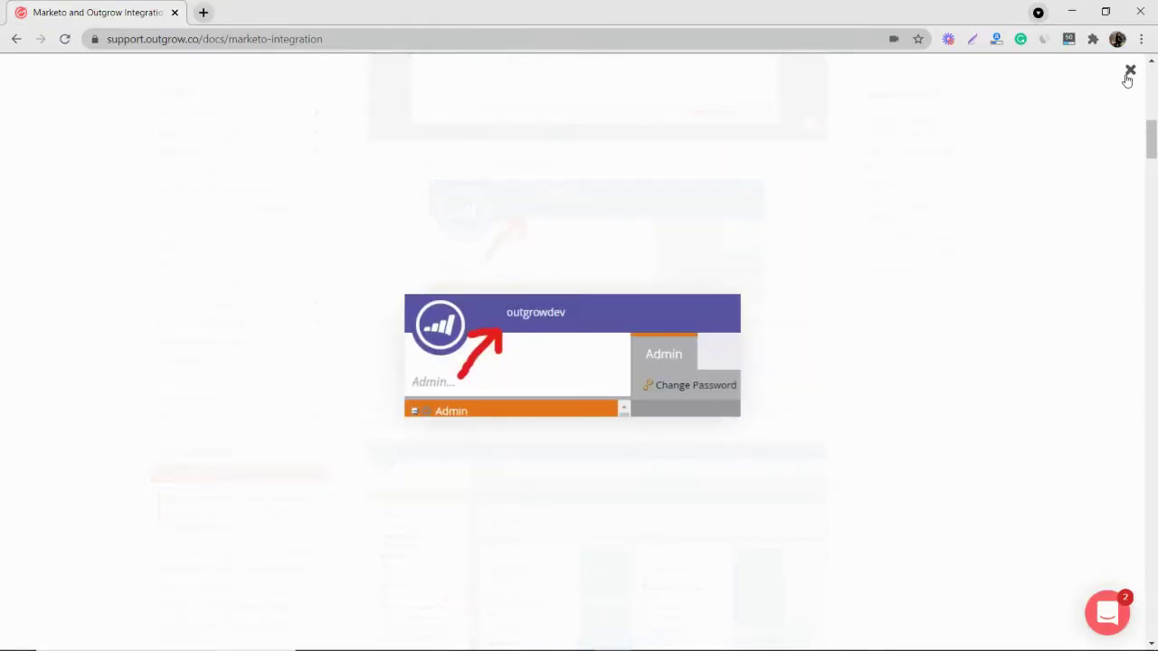
{"action": "left_click", "coordinate": [1129, 71]}
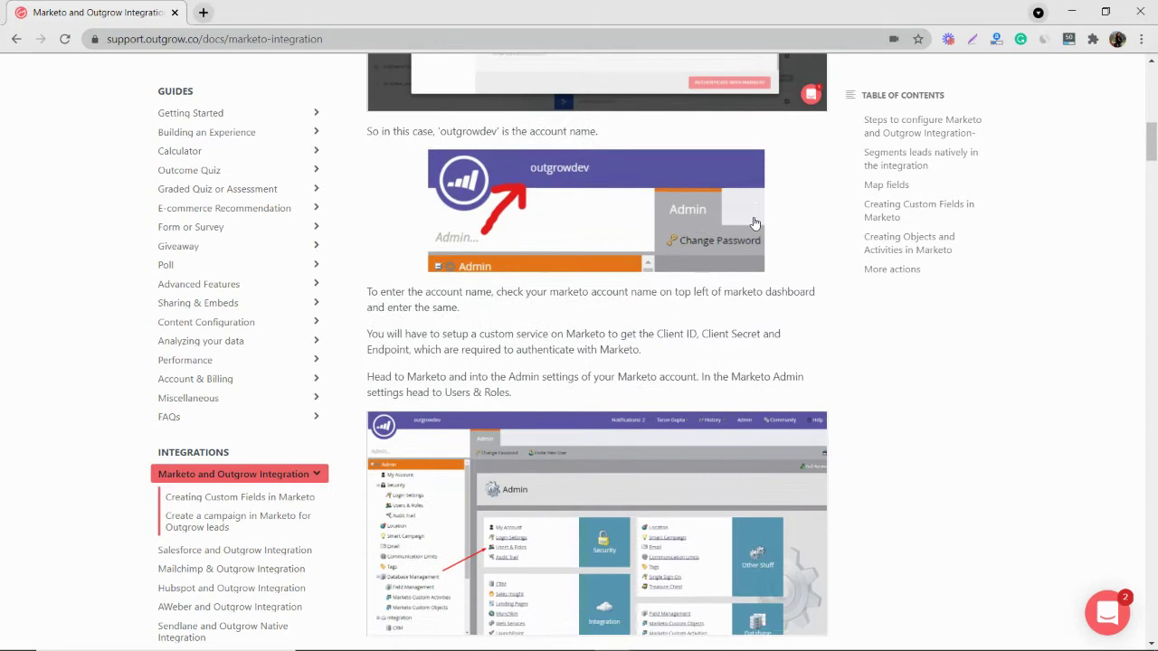
- Examine the guide's instructions for creating a Marketo role with API access and inviting an API-only user
{"action": "scroll", "coordinate": [753, 221], "scroll_direction": "down", "scroll_amount": 3}
{"action": "scroll", "coordinate": [754, 220], "scroll_direction": "down", "scroll_amount": 1}
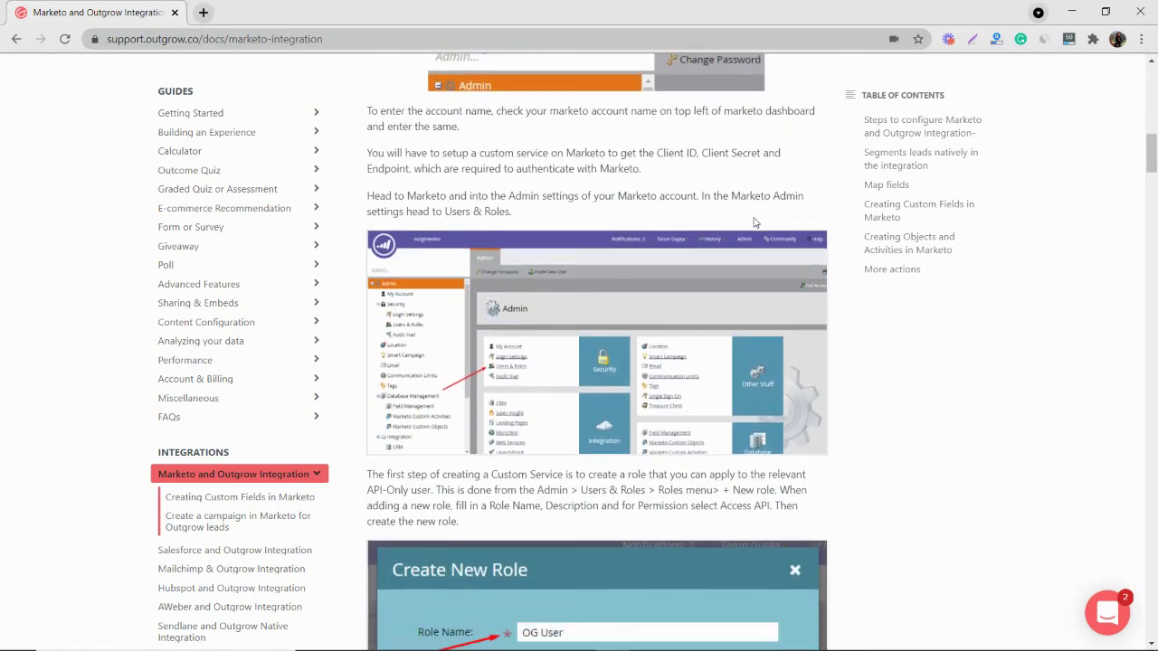
{"action": "scroll", "coordinate": [491, 361], "scroll_direction": "down", "scroll_amount": 4}
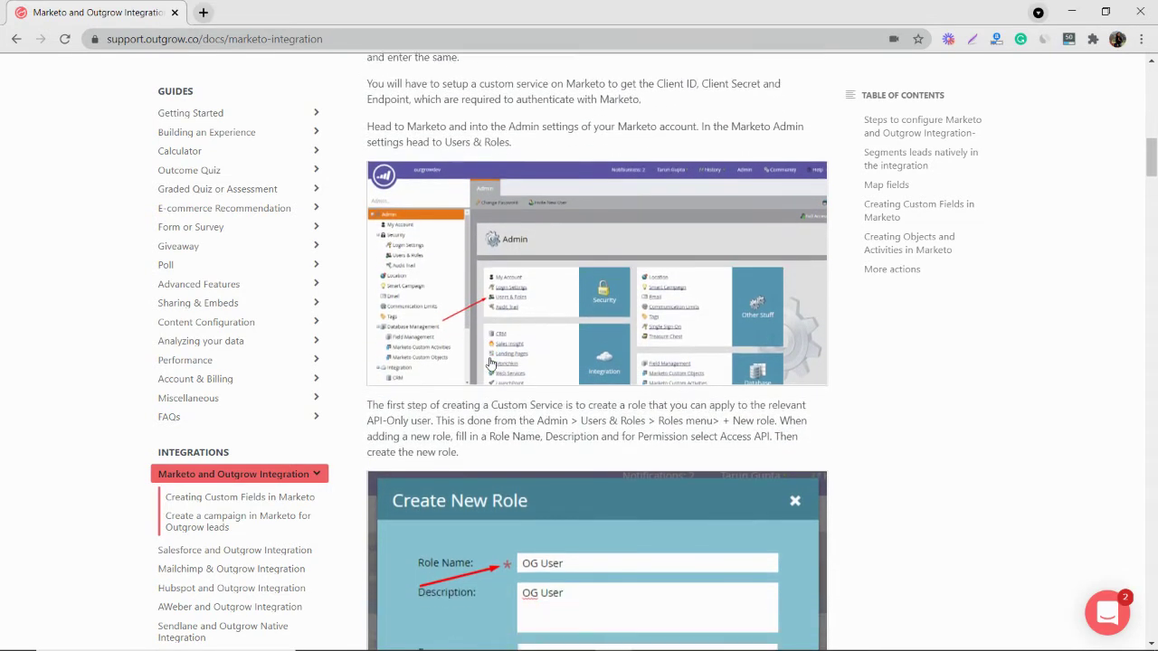
{"action": "scroll", "coordinate": [492, 362], "scroll_direction": "down", "scroll_amount": 3}
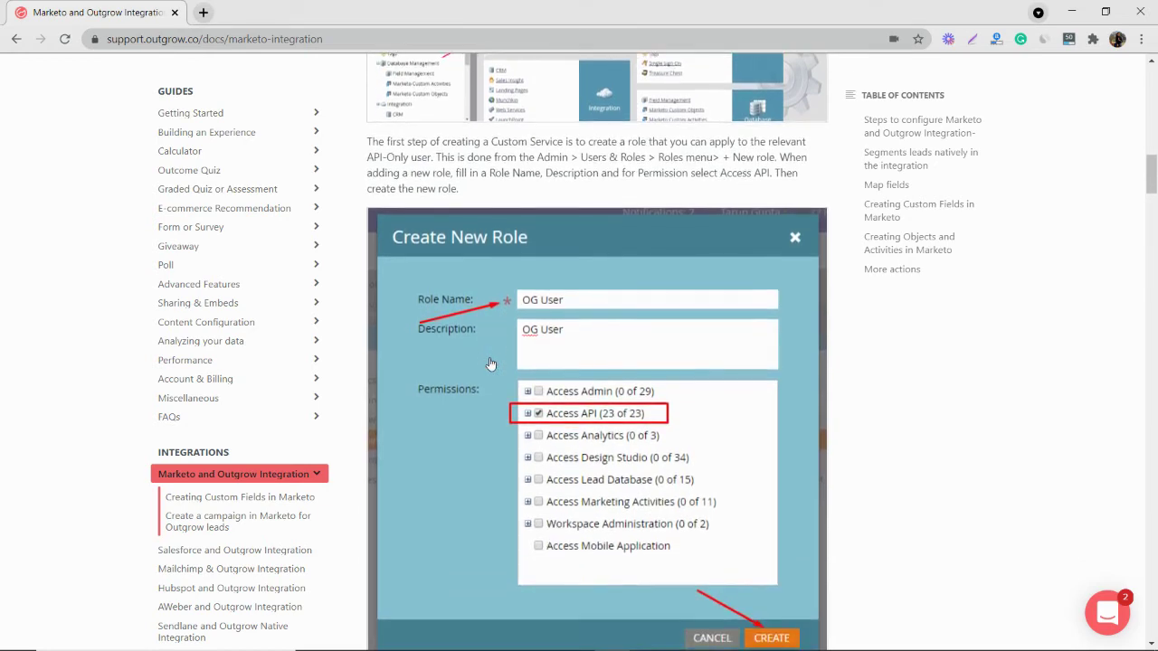
{"action": "scroll", "coordinate": [614, 369], "scroll_direction": "down", "scroll_amount": 3}
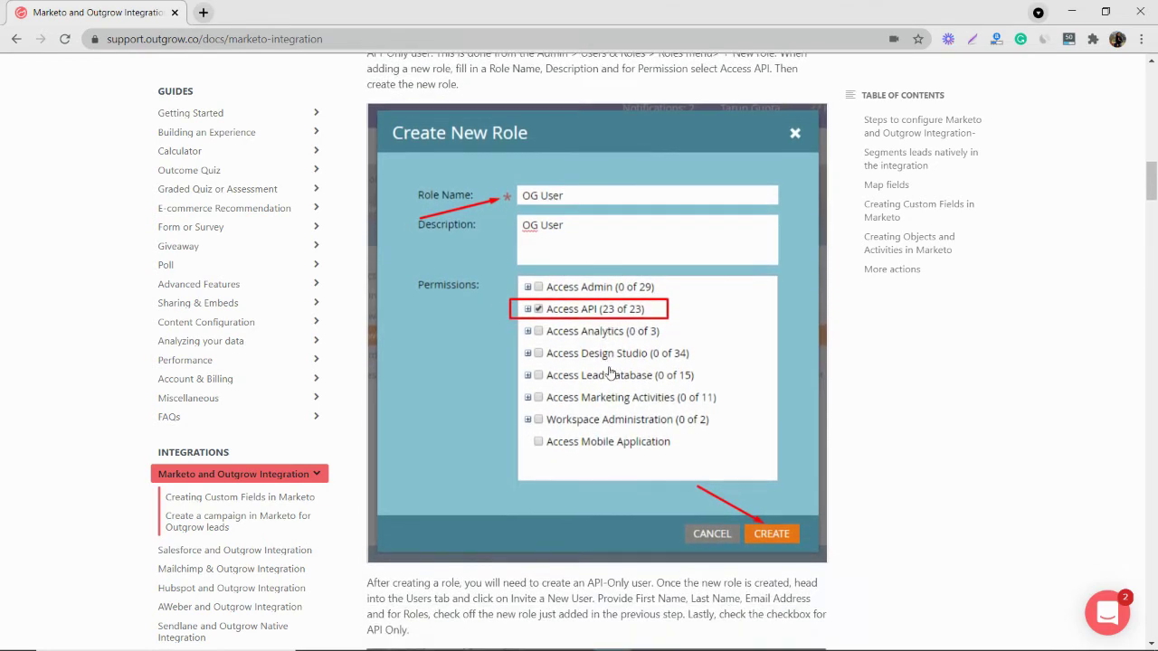
{"action": "scroll", "coordinate": [611, 372], "scroll_direction": "down", "scroll_amount": 4}
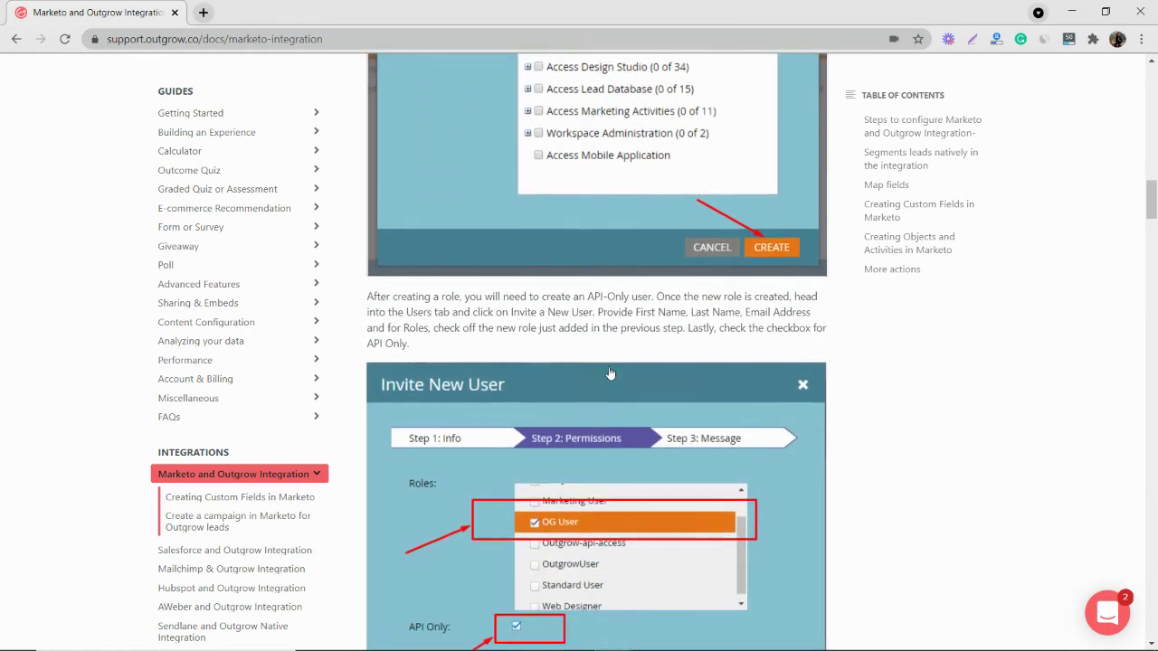
{"action": "scroll", "coordinate": [611, 373], "scroll_direction": "down", "scroll_amount": 1}
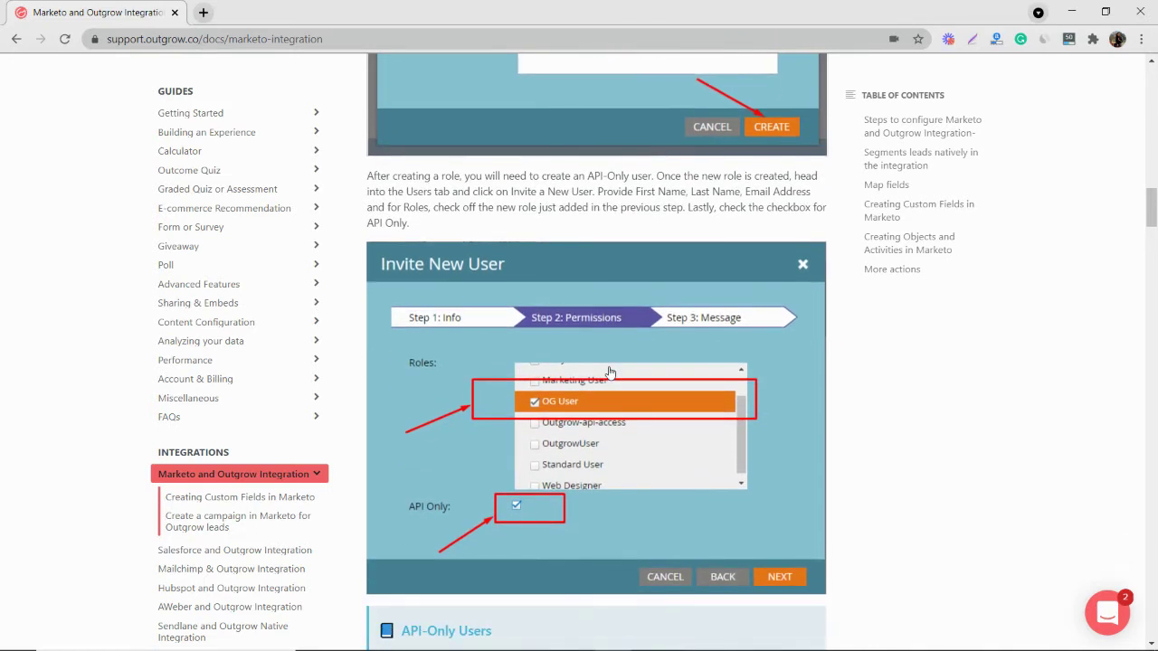
{"action": "scroll", "coordinate": [611, 373], "scroll_direction": "down", "scroll_amount": 2}
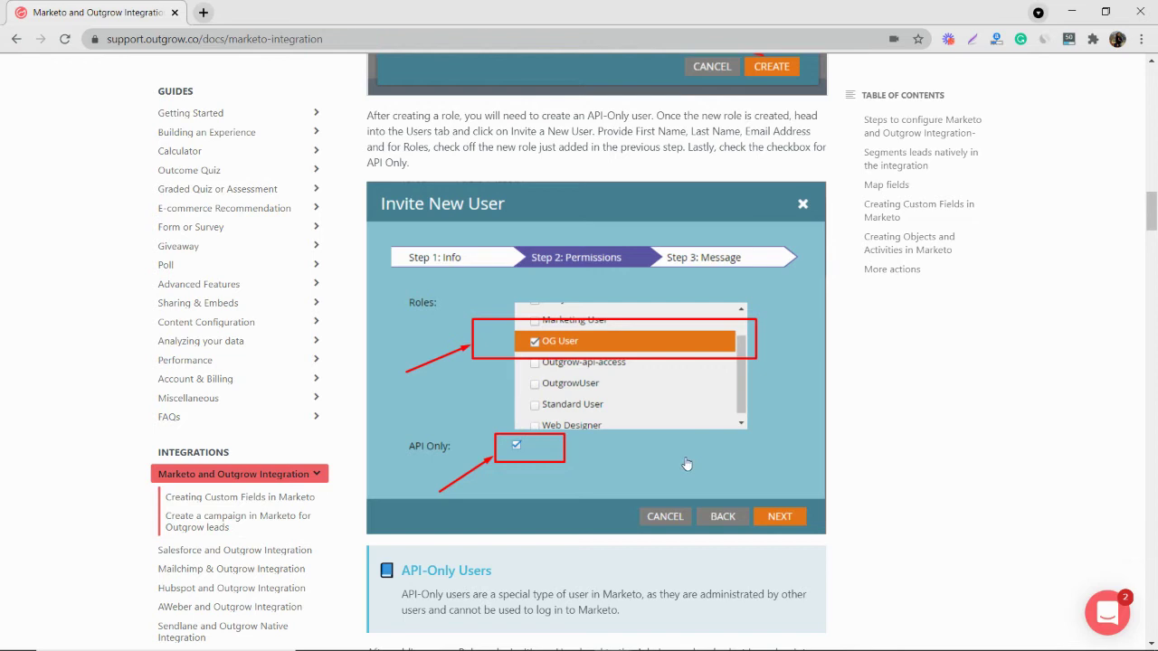
- Read the guide's section on adding a new custom service in Marketo's Launchpoint
{"action": "scroll", "coordinate": [687, 464], "scroll_direction": "down", "scroll_amount": 10}
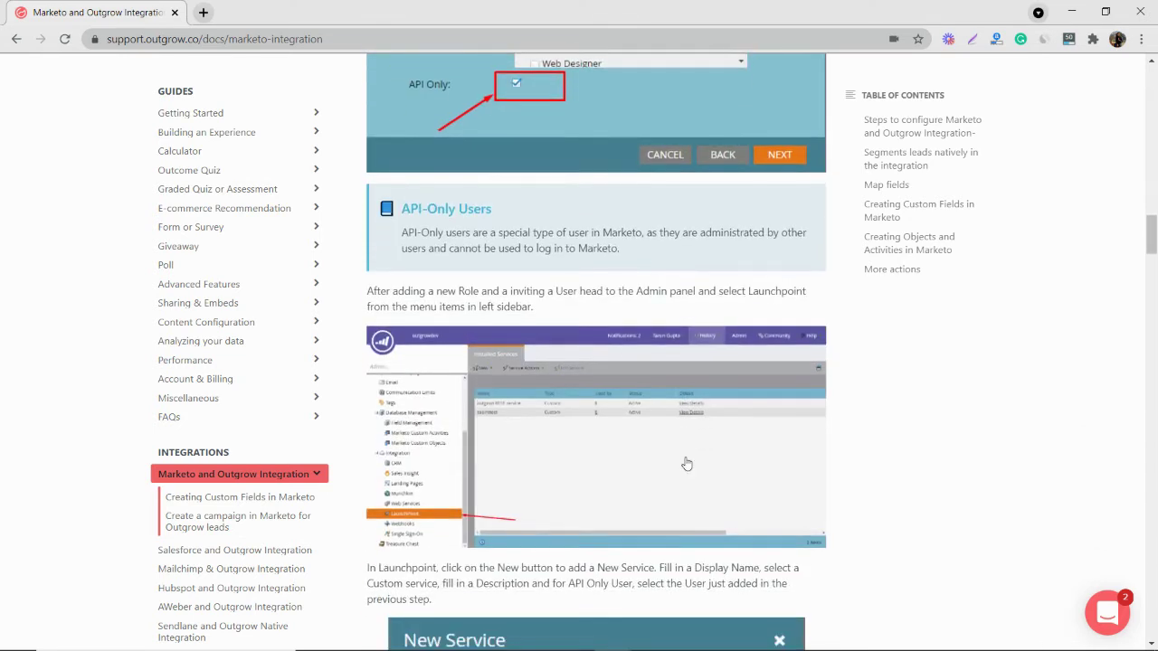
{"action": "scroll", "coordinate": [687, 464], "scroll_direction": "down", "scroll_amount": 2}
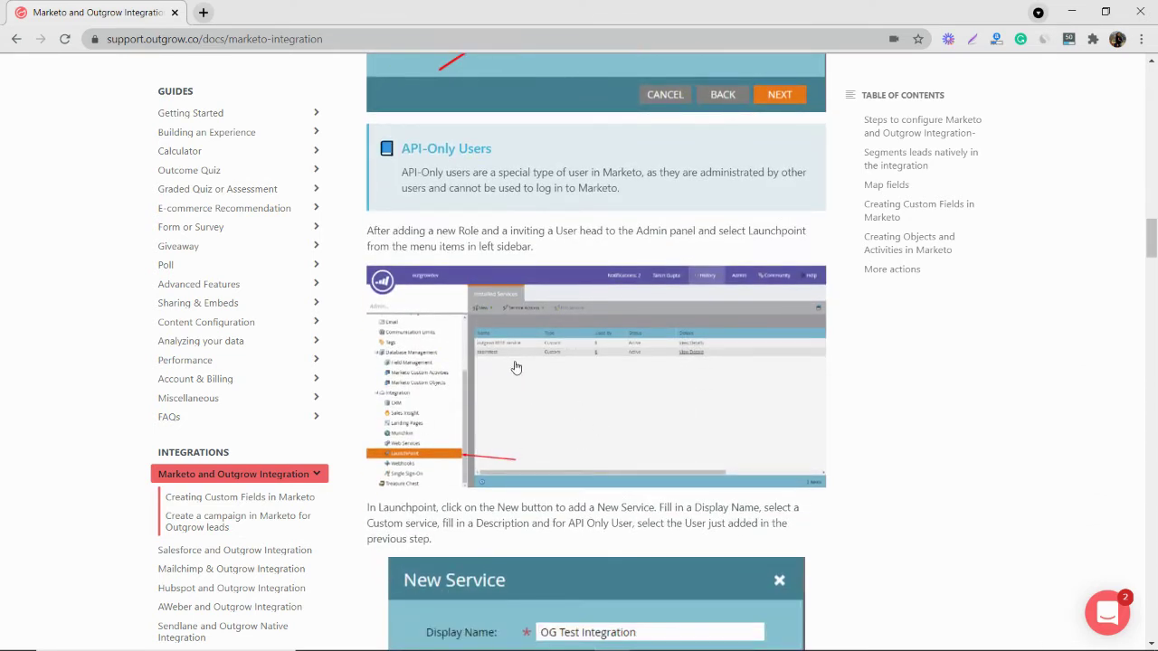
{"action": "scroll", "coordinate": [516, 367], "scroll_direction": "down", "scroll_amount": 7}
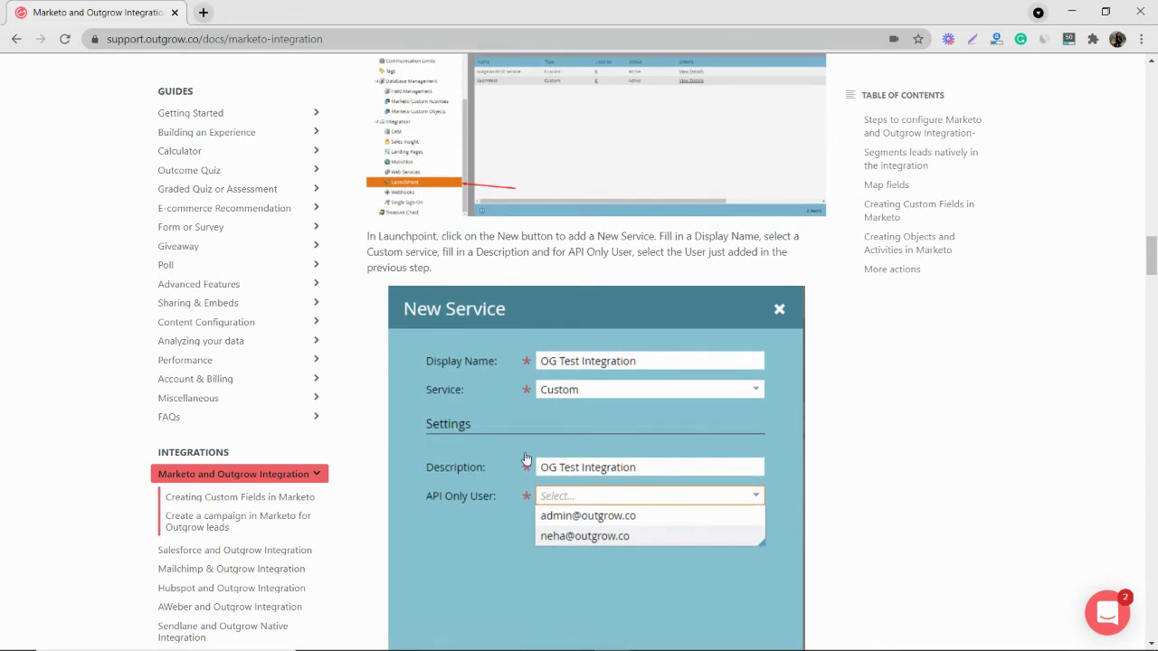
{"action": "scroll", "coordinate": [694, 390], "scroll_direction": "down", "scroll_amount": 1}
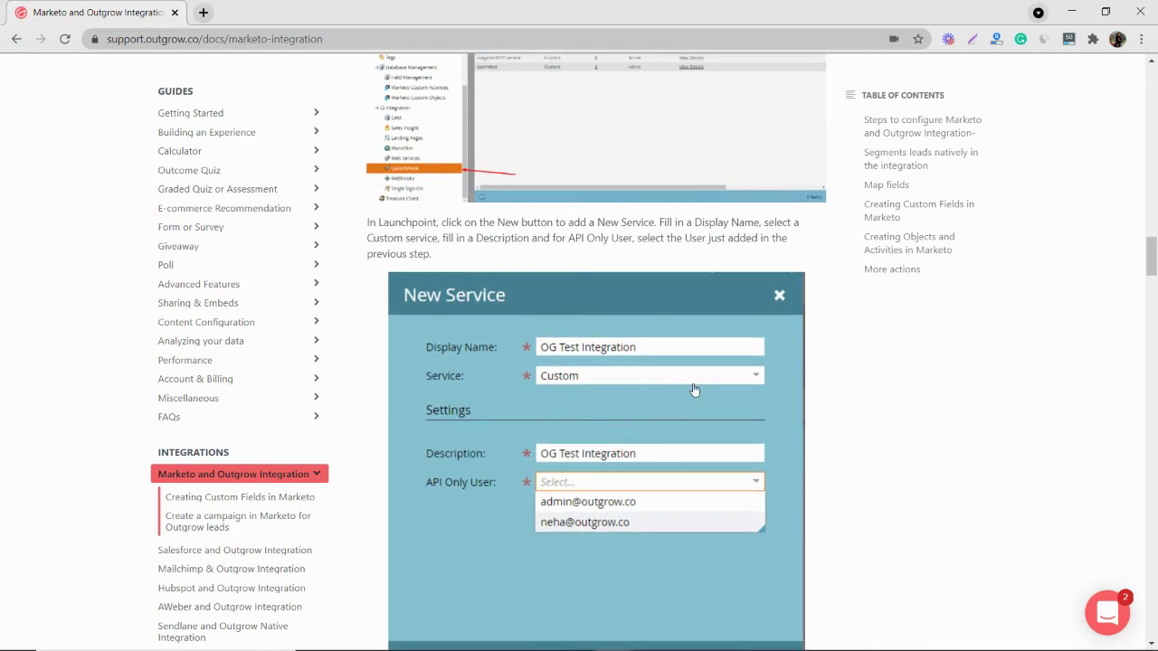
- Examine where the guide locates the Client ID, Client Secret and REST API endpoint in Marketo
{"action": "scroll", "coordinate": [694, 390], "scroll_direction": "down", "scroll_amount": 5}
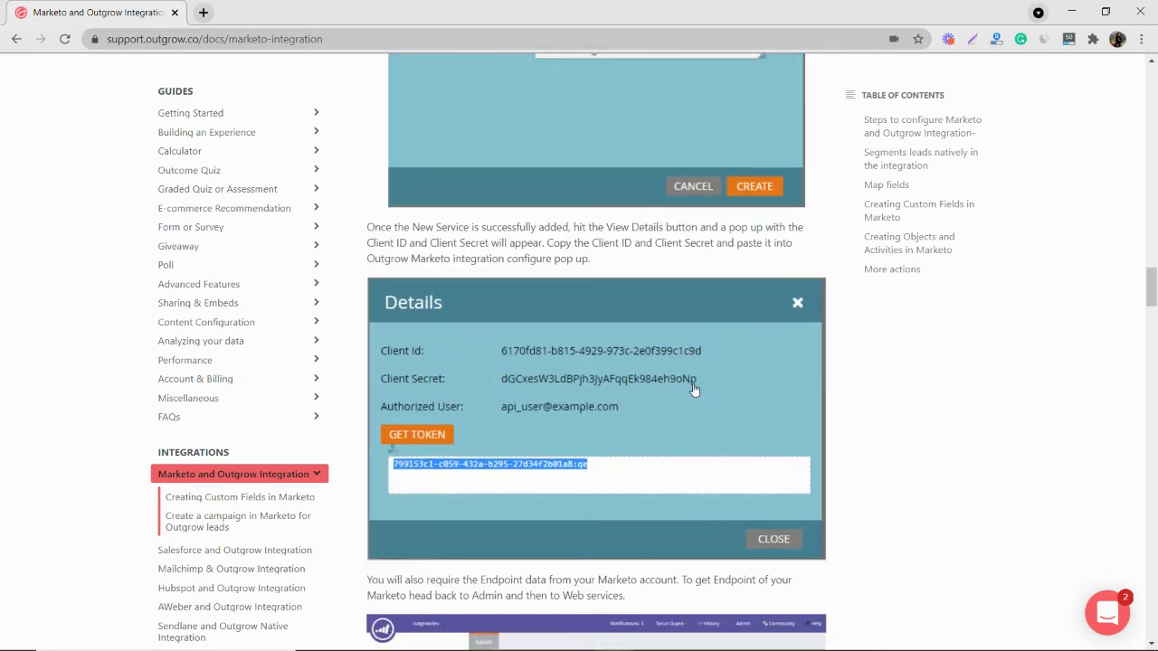
{"action": "scroll", "coordinate": [694, 389], "scroll_direction": "down", "scroll_amount": 1}
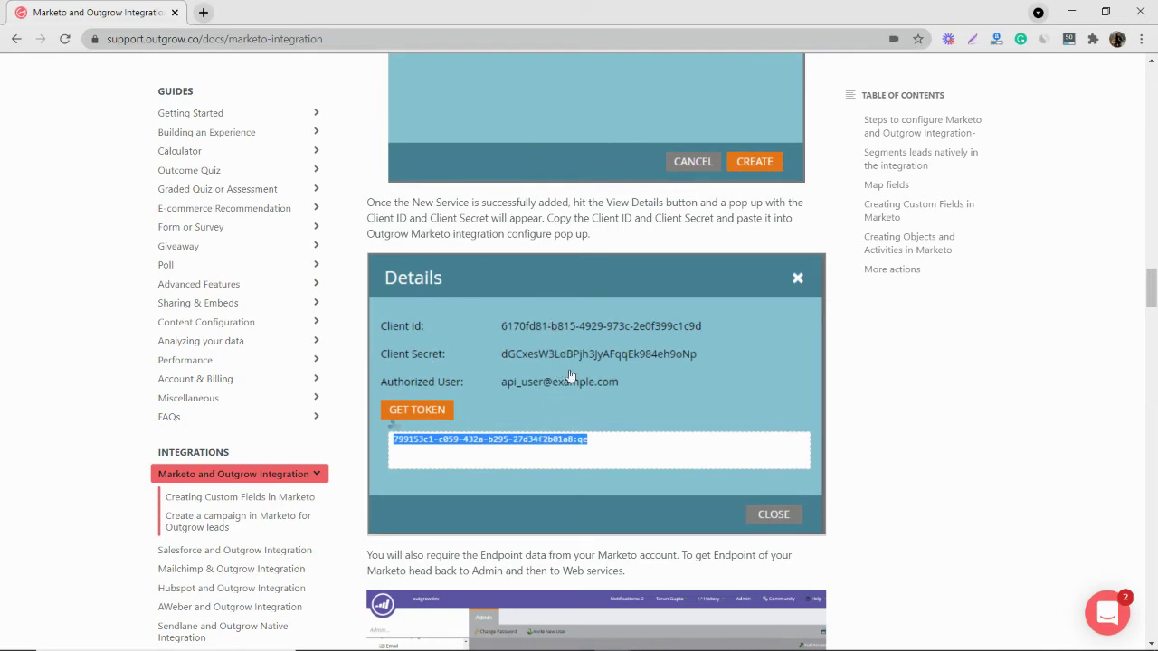
{"action": "scroll", "coordinate": [578, 432], "scroll_direction": "down", "scroll_amount": 2}
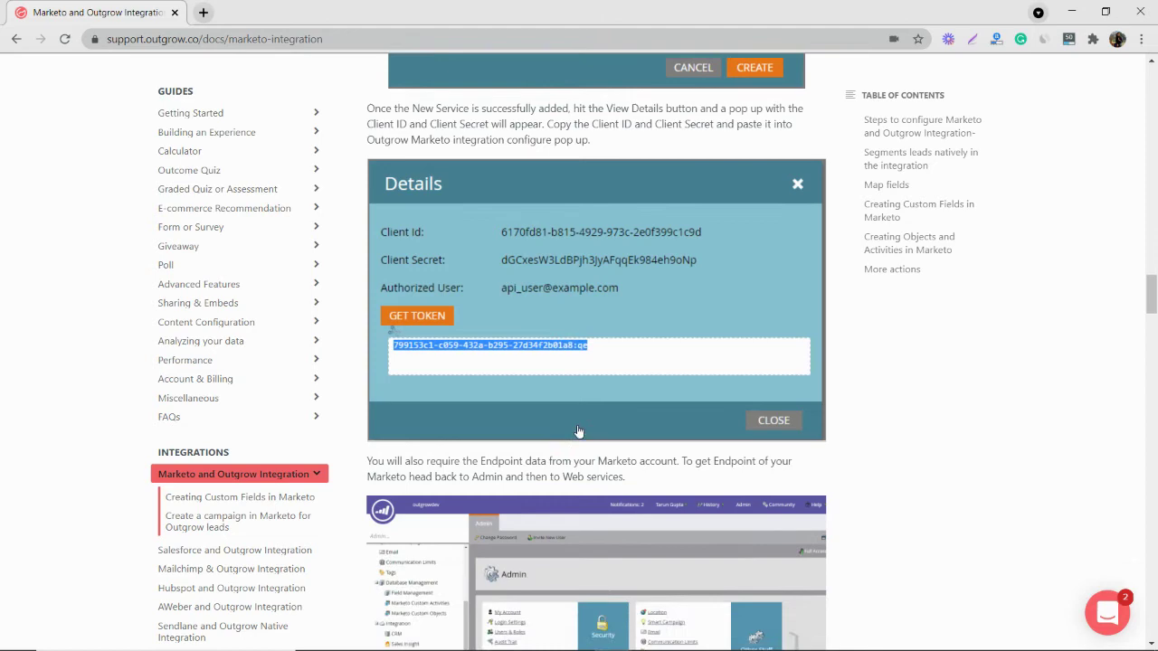
{"action": "scroll", "coordinate": [579, 431], "scroll_direction": "down", "scroll_amount": 2}
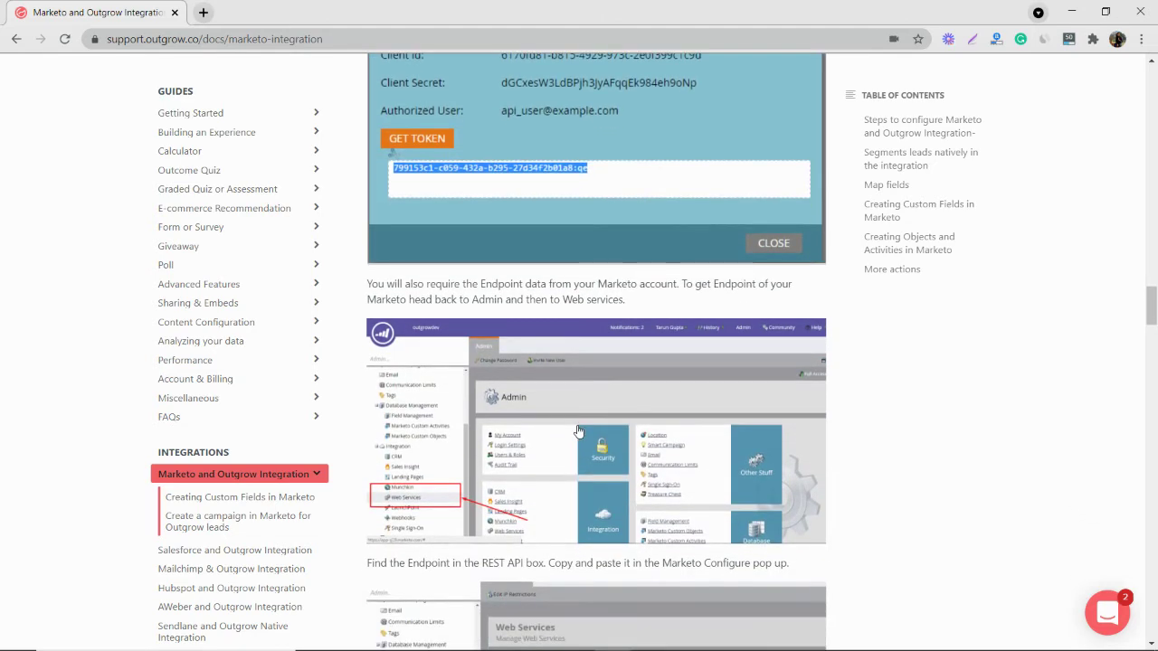
{"action": "scroll", "coordinate": [383, 410], "scroll_direction": "down", "scroll_amount": 2}
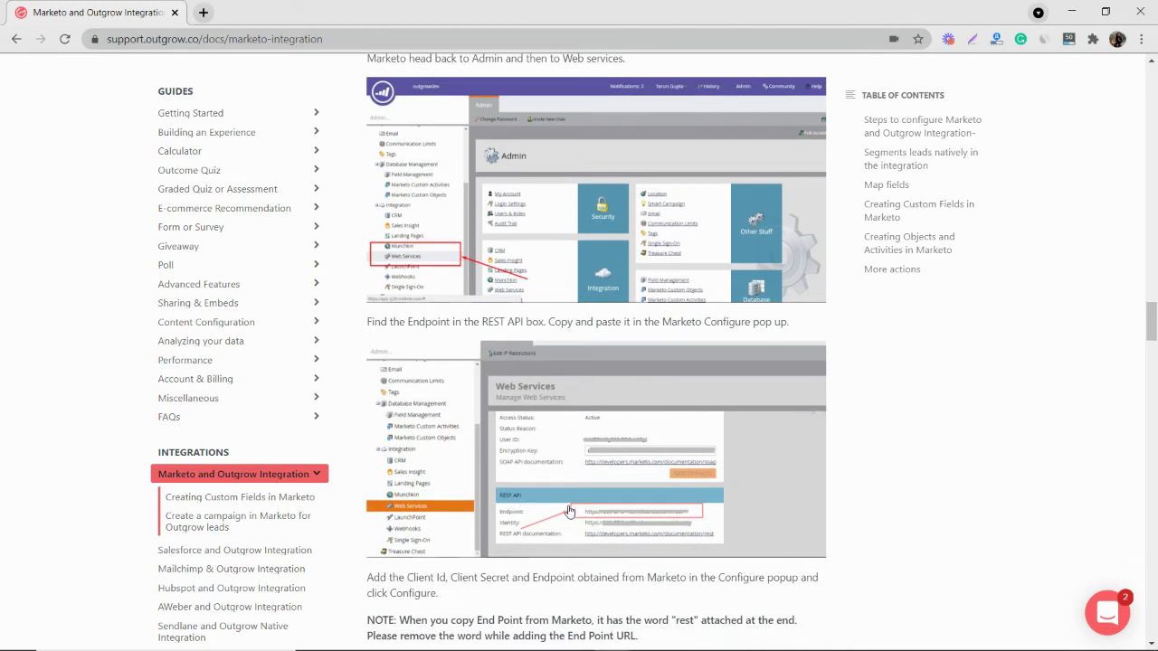
- Read the guide's instructions for entering the Marketo credentials, and return to the Tech Quiz's native integrations list, closing the Marketo connection dialog
{"action": "scroll", "coordinate": [569, 512], "scroll_direction": "down", "scroll_amount": 3}
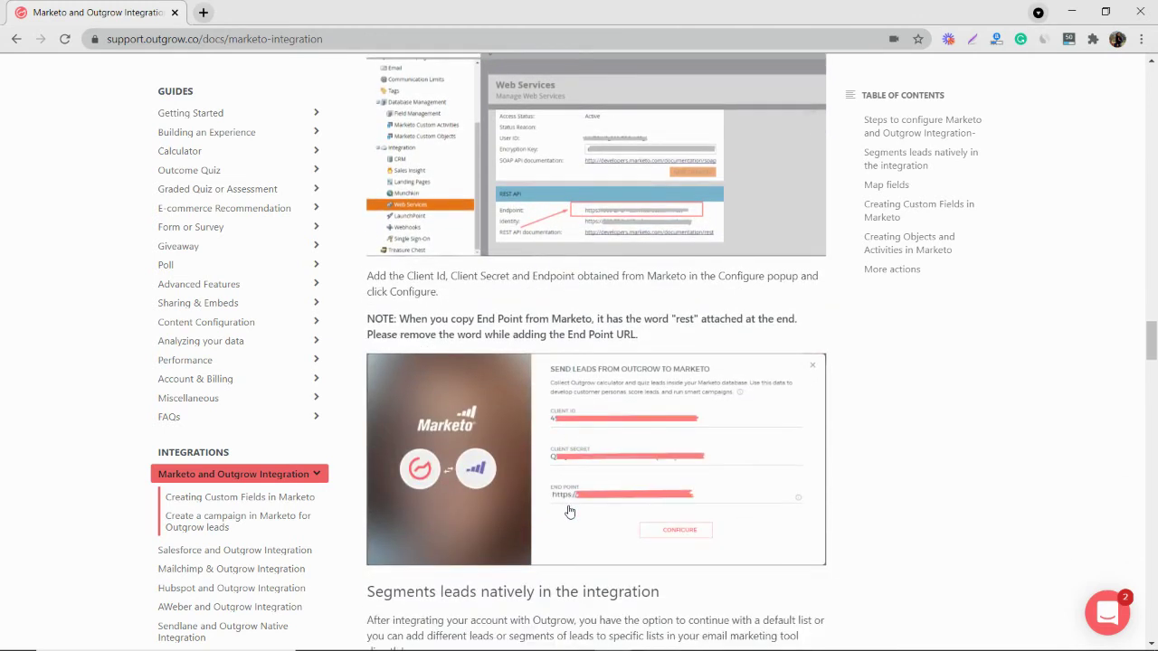
{"action": "left_click", "coordinate": [1064, 15]}
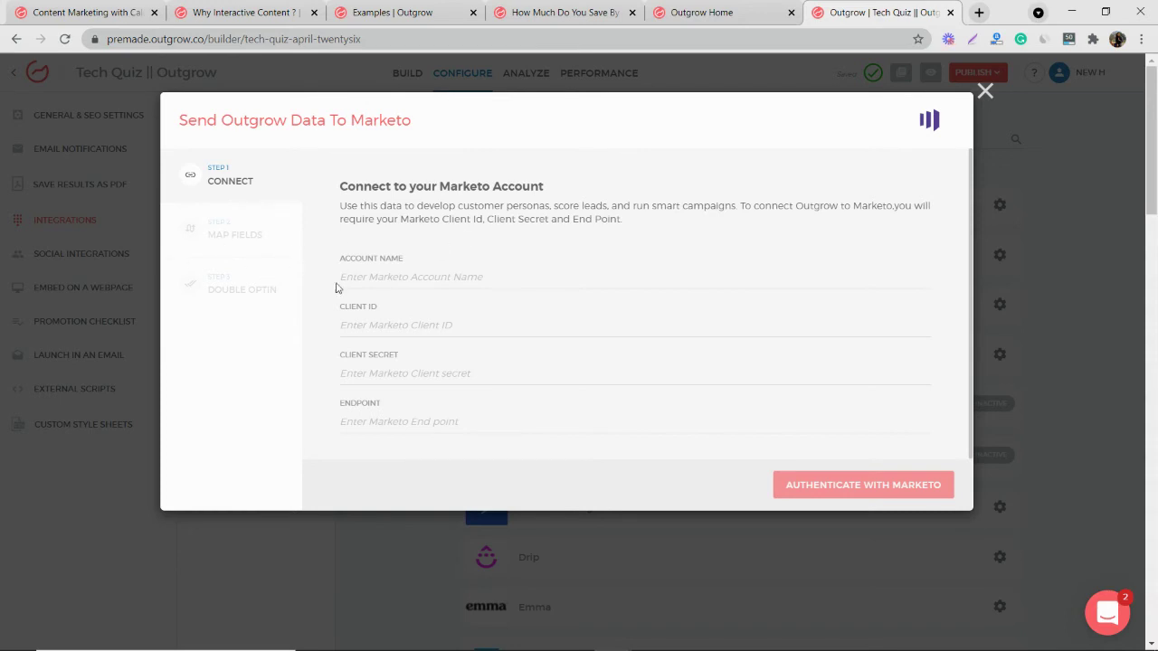
{"action": "left_click", "coordinate": [985, 91]}
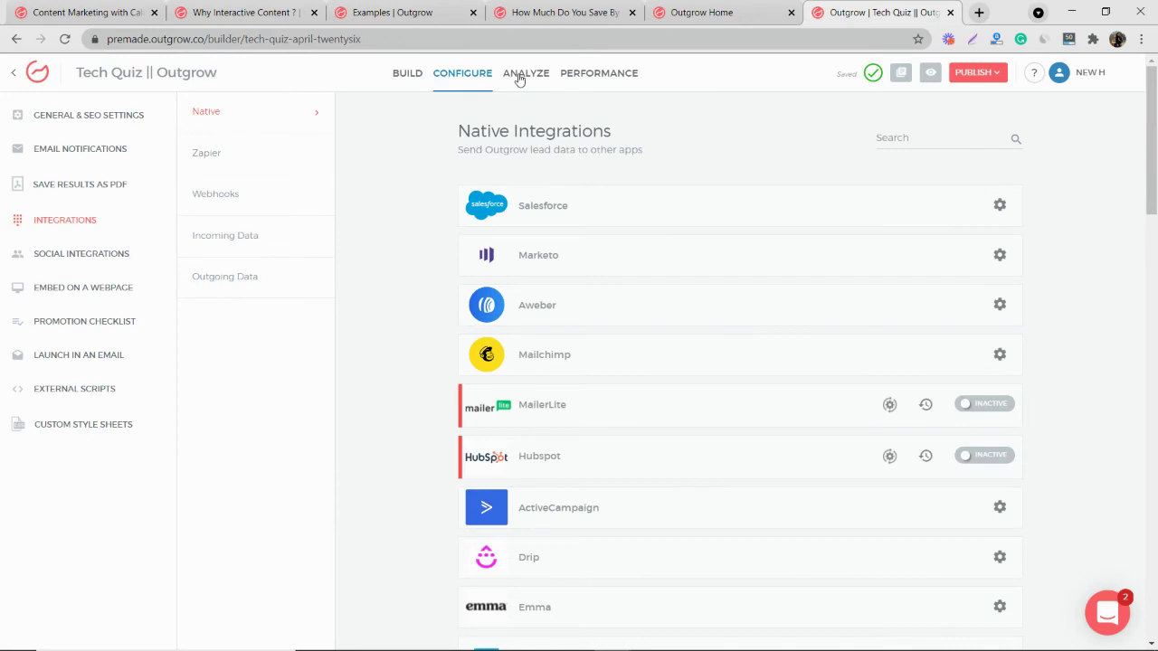
- View the Tech Quiz's analytics overview and display the visits in its user details
{"action": "left_click", "coordinate": [520, 76]}
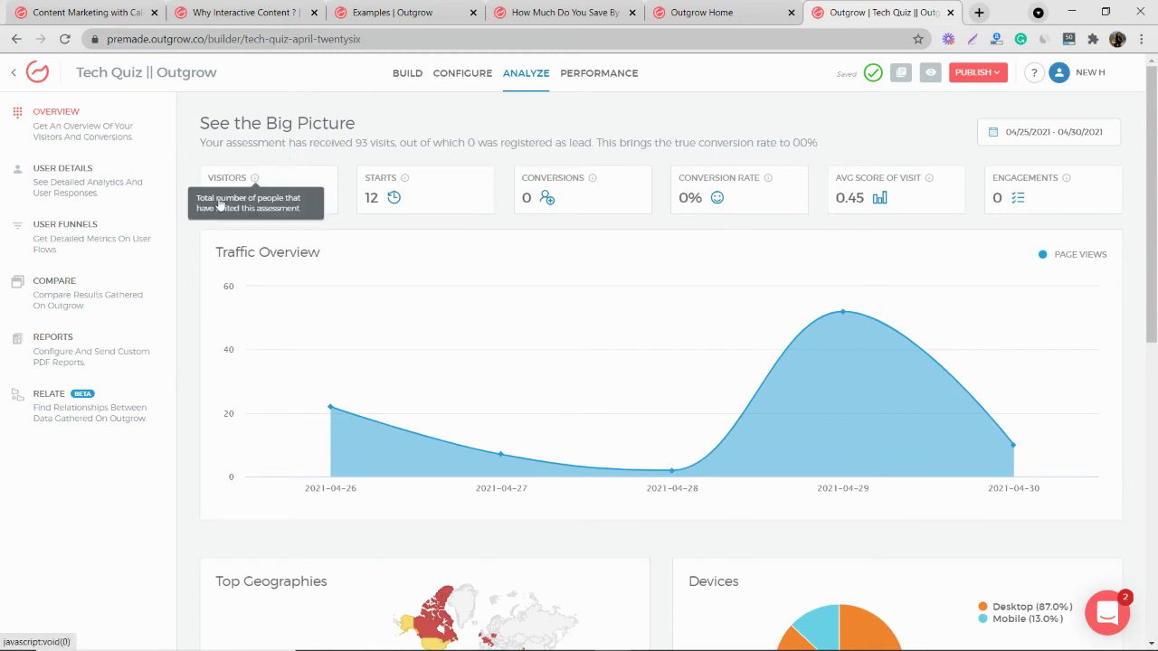
{"action": "left_click", "coordinate": [116, 182]}
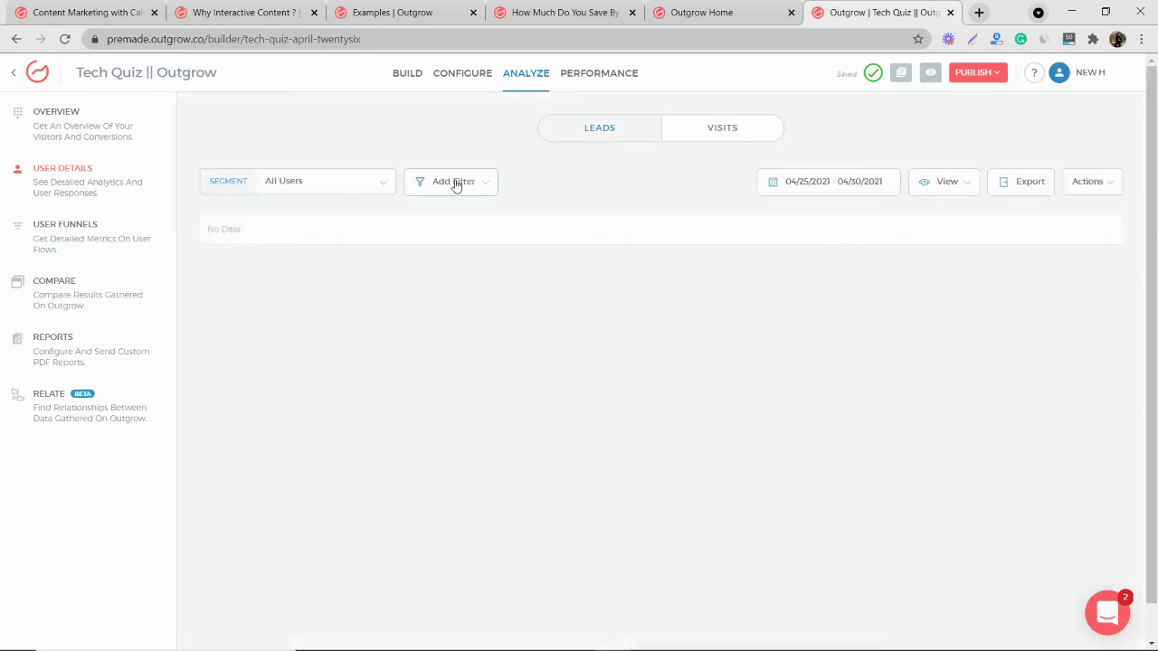
{"action": "left_click", "coordinate": [730, 127]}
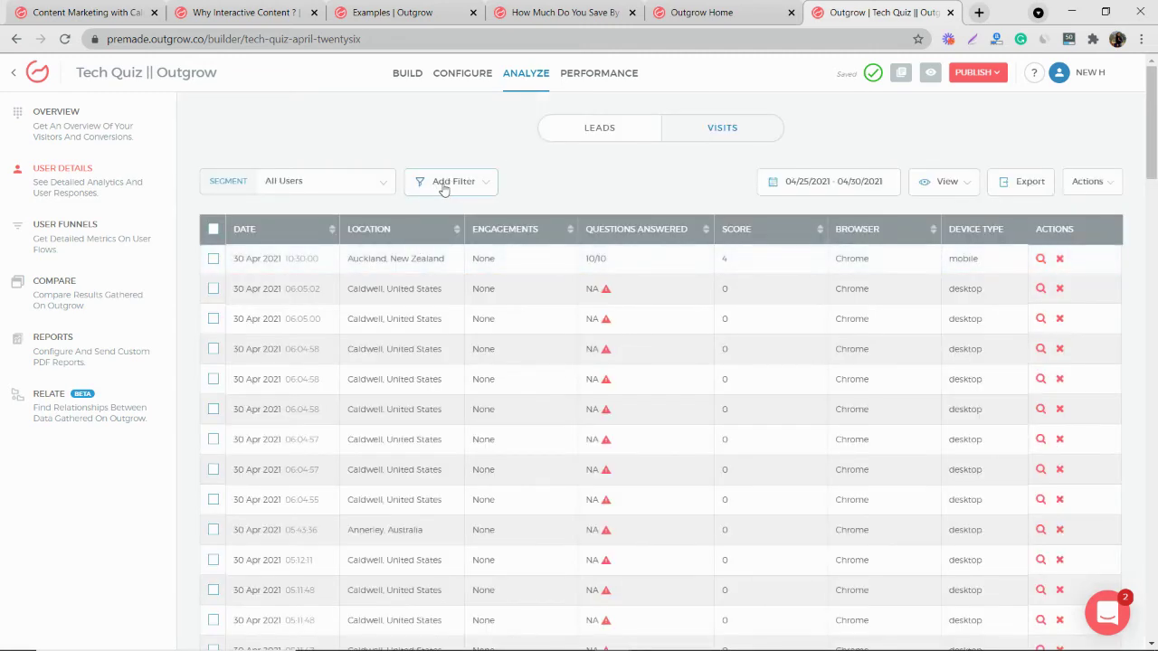
- Filter the visits to those whose location contains "United States"
{"action": "left_click", "coordinate": [450, 184]}
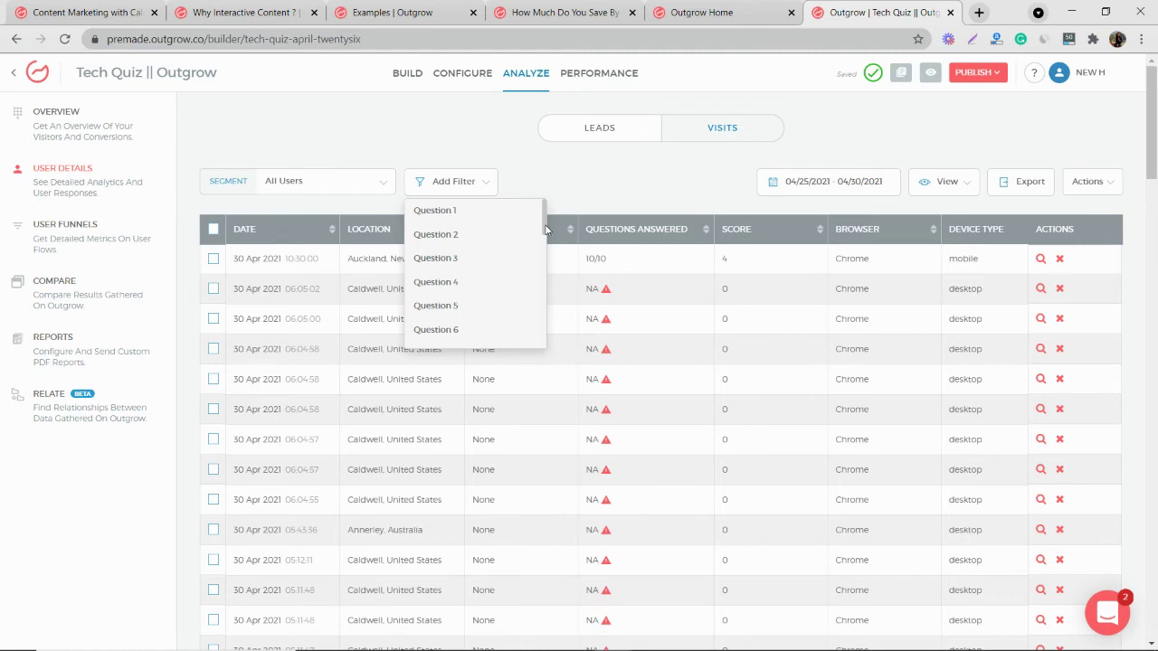
{"action": "left_click_drag", "start_coordinate": [545, 230], "coordinate": [541, 264]}
{"action": "left_click", "coordinate": [463, 241]}
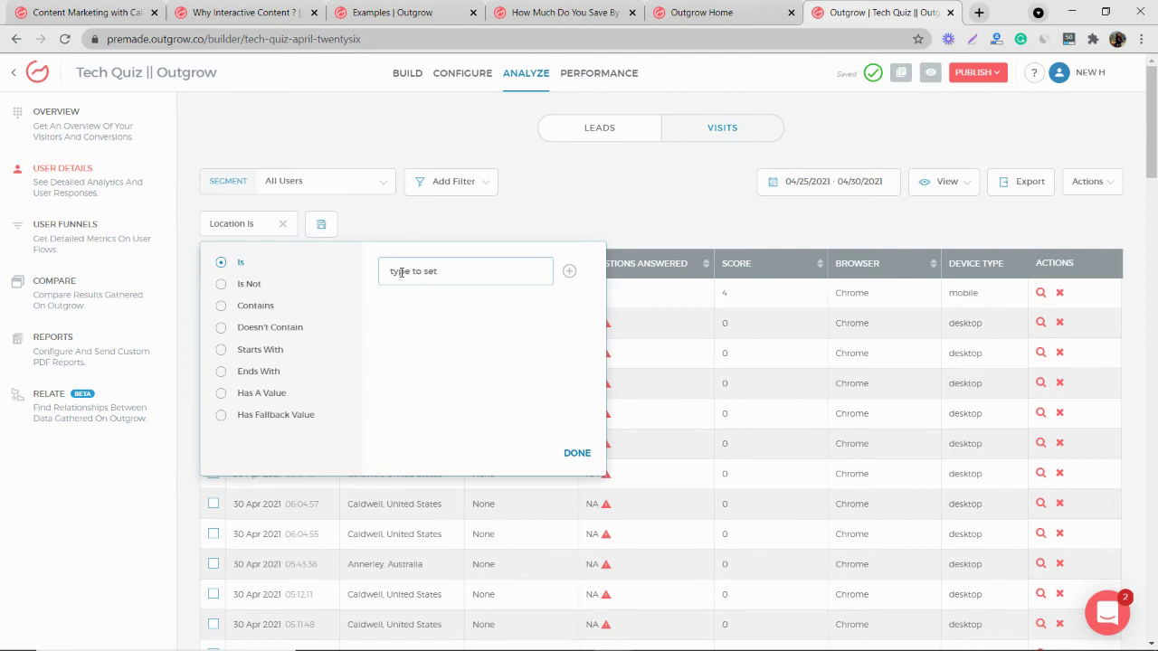
{"action": "left_click", "coordinate": [245, 307]}
{"action": "type", "text": "united States"}
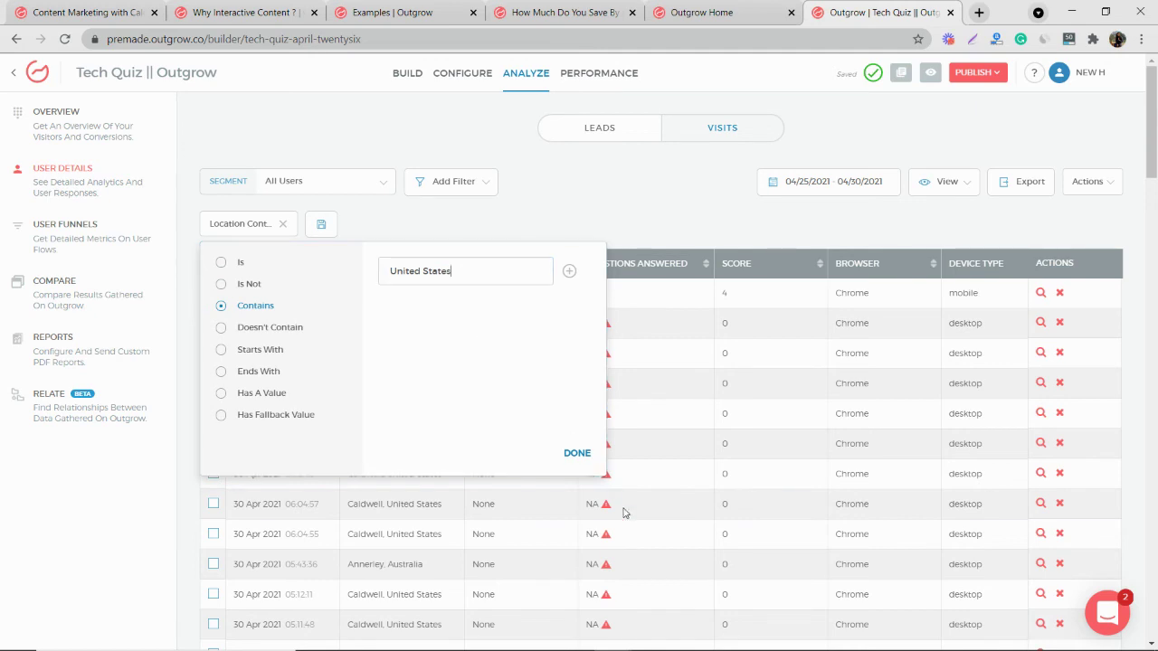
{"action": "left_click", "coordinate": [576, 452]}
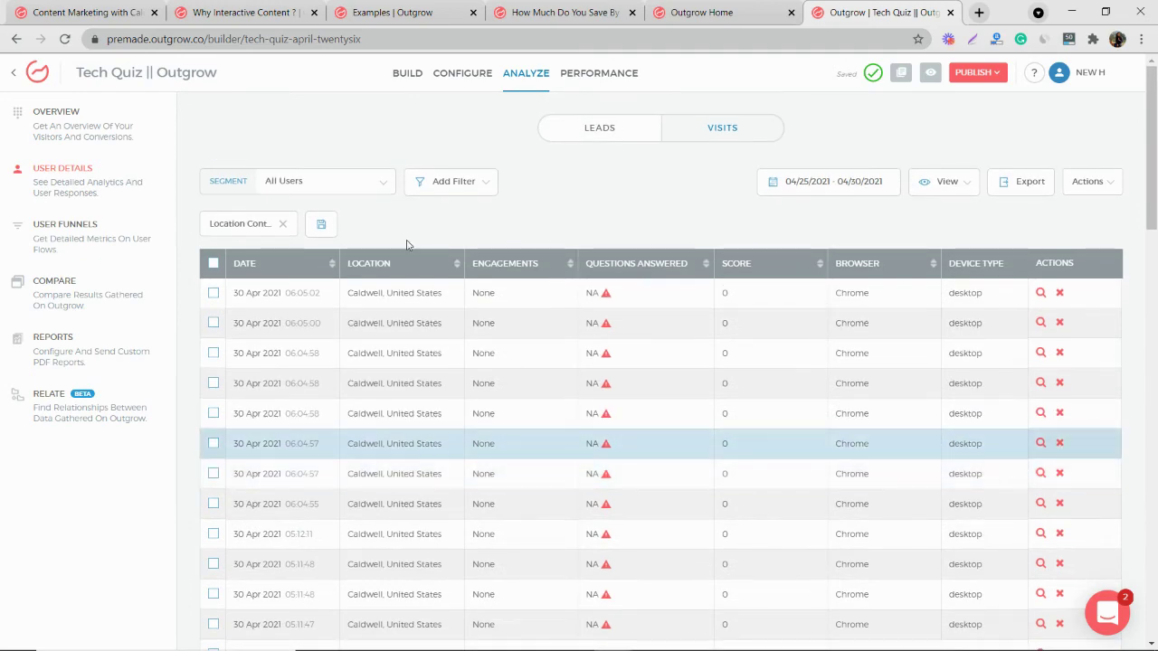
- Save the location filter as a new user segment named "Segment"
{"action": "left_click", "coordinate": [320, 224]}
{"action": "left_click", "coordinate": [596, 182]}
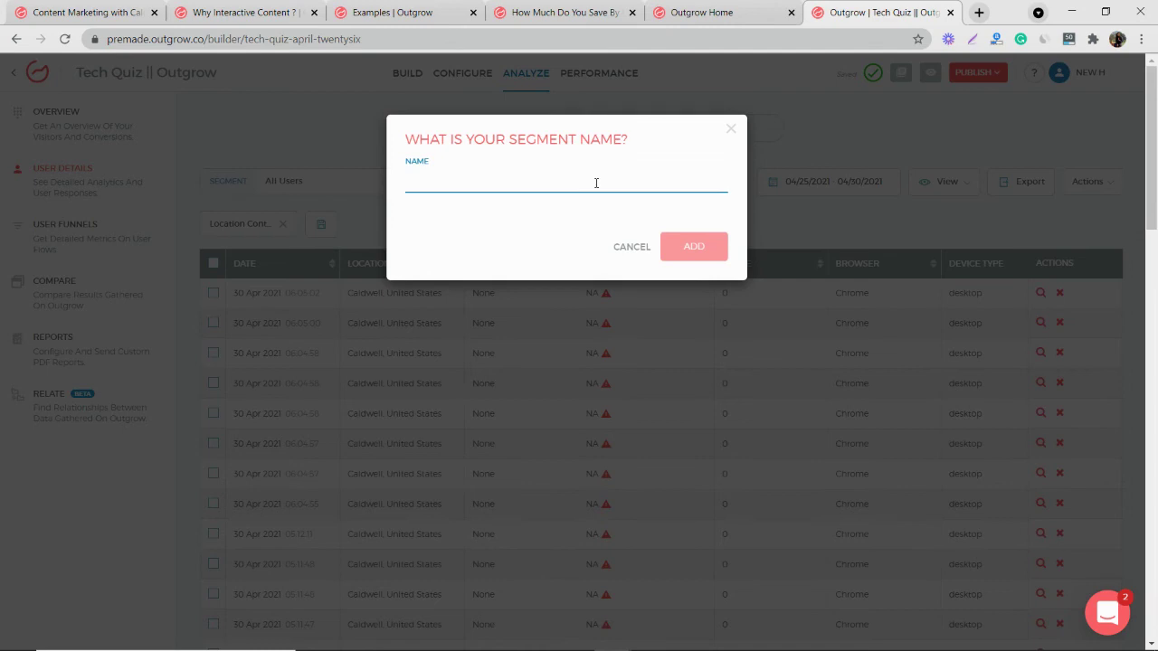
{"action": "type", "text": "Se"}
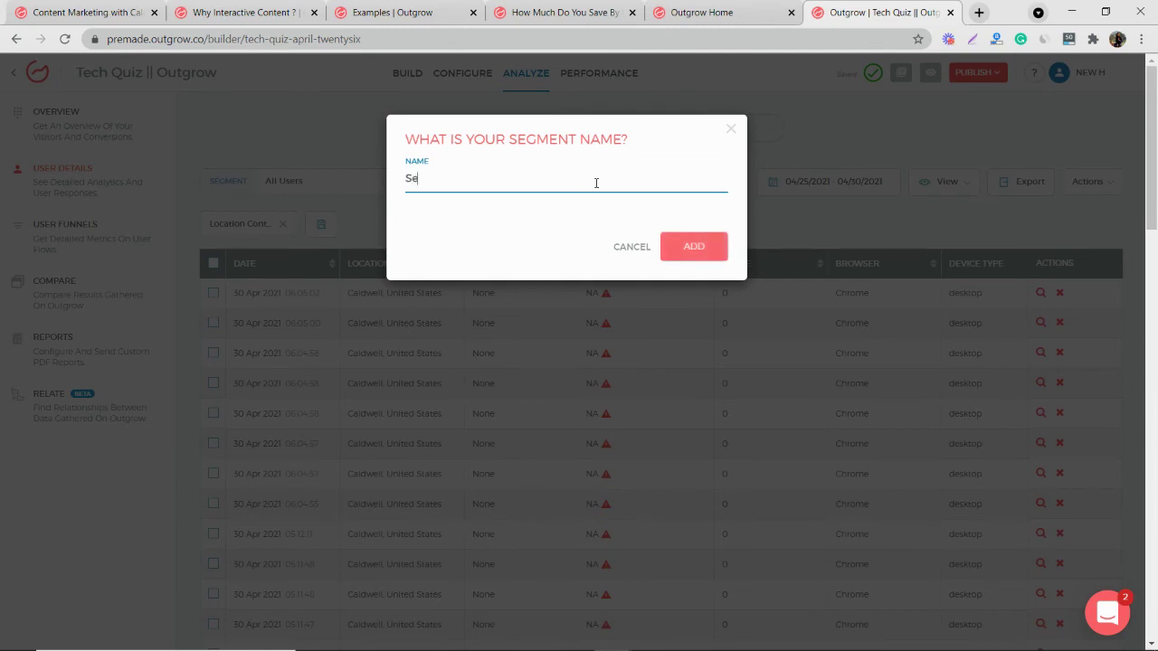
{"action": "type", "text": "gment"}
{"action": "left_click", "coordinate": [696, 255]}
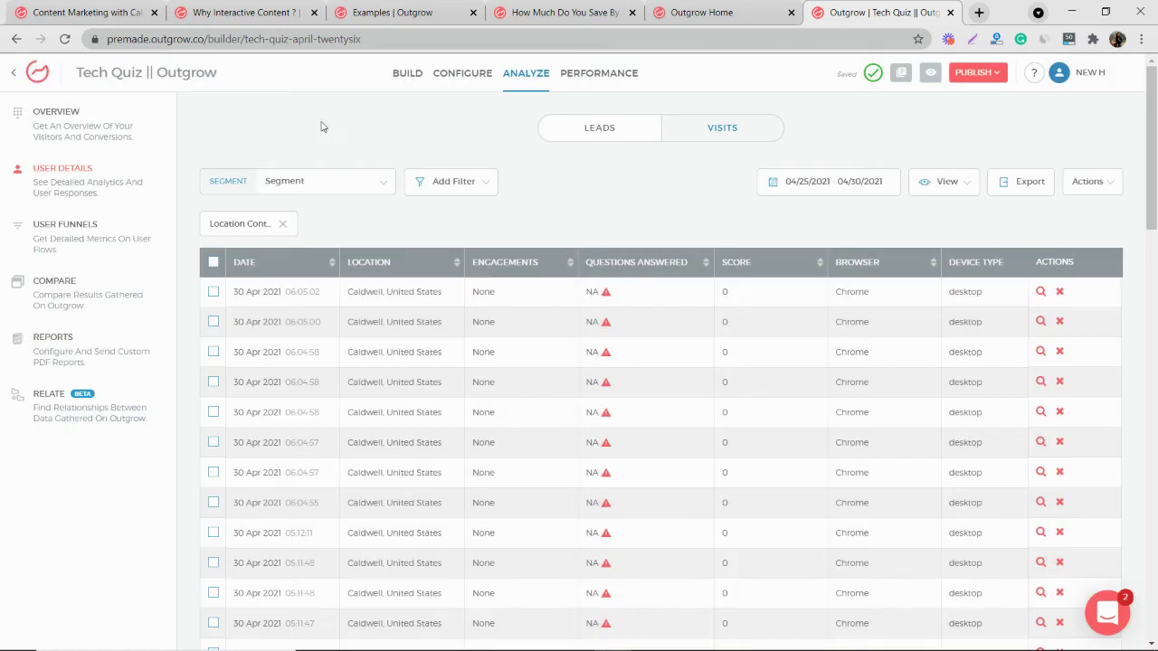
- Reopen the Marketo connection settings in the Tech Quiz's native integrations and open the support chat
{"action": "left_click", "coordinate": [412, 81]}
{"action": "left_click", "coordinate": [477, 74]}
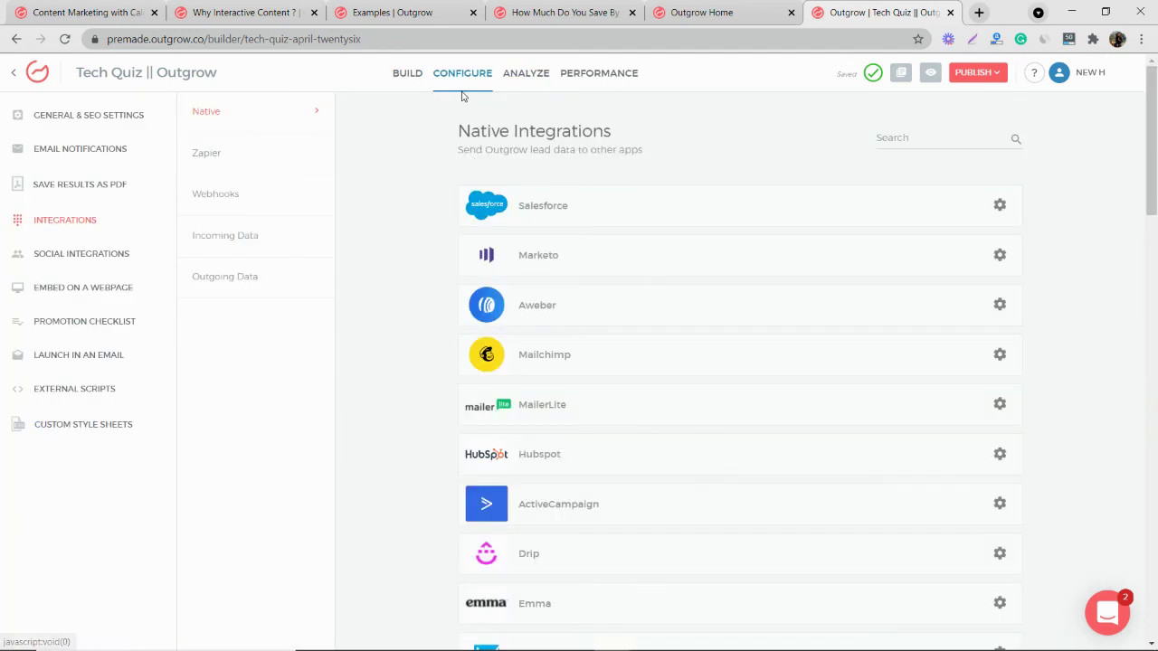
{"action": "left_click", "coordinate": [998, 256]}
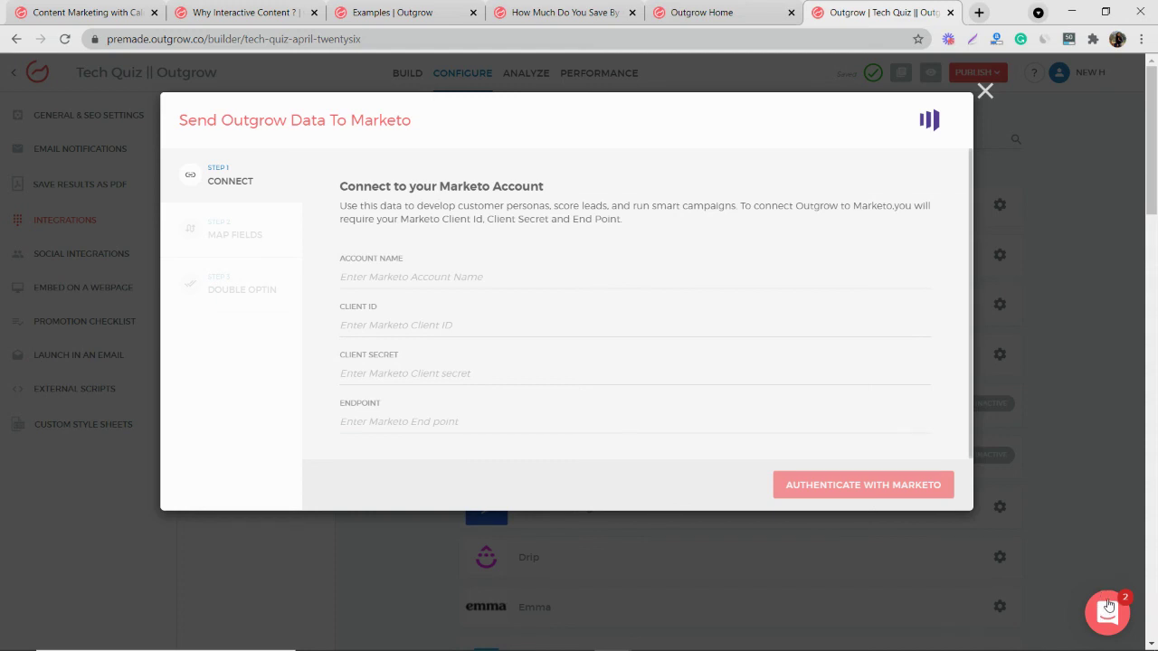
{"action": "left_click", "coordinate": [1108, 608]}
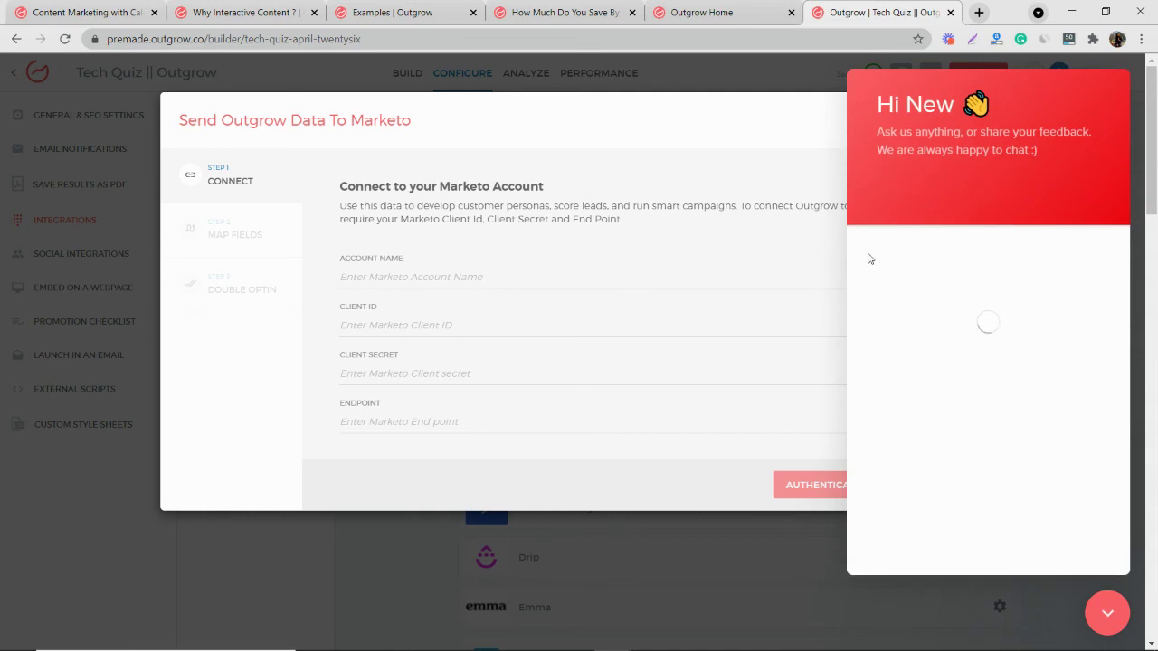